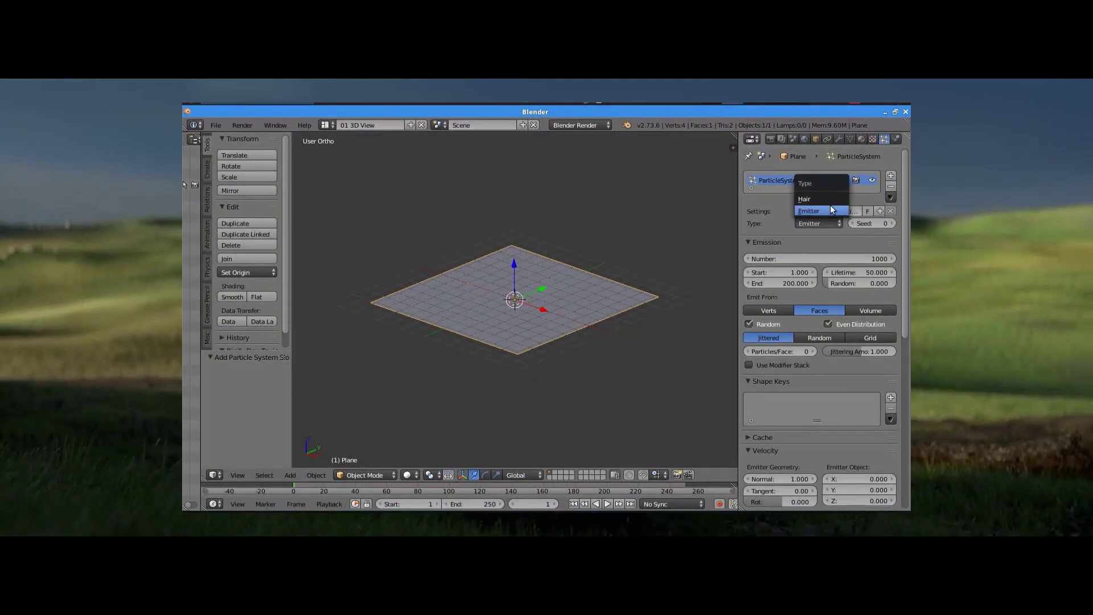
# Step: Make the plane's particles Hair with Hair Length 2.18 and add Basis and Key 1 shape keys
pyautogui.click(819, 199)
pyautogui.moveTo(610, 291); pyautogui.dragTo(635, 269, button='middle')
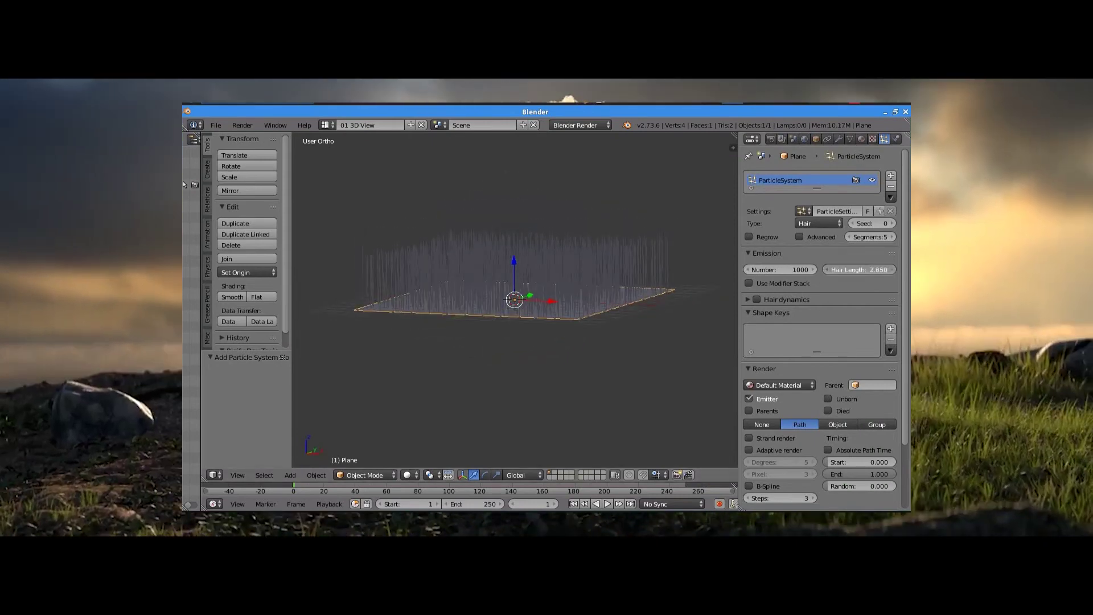
pyautogui.moveTo(859, 269); pyautogui.dragTo(832, 269)
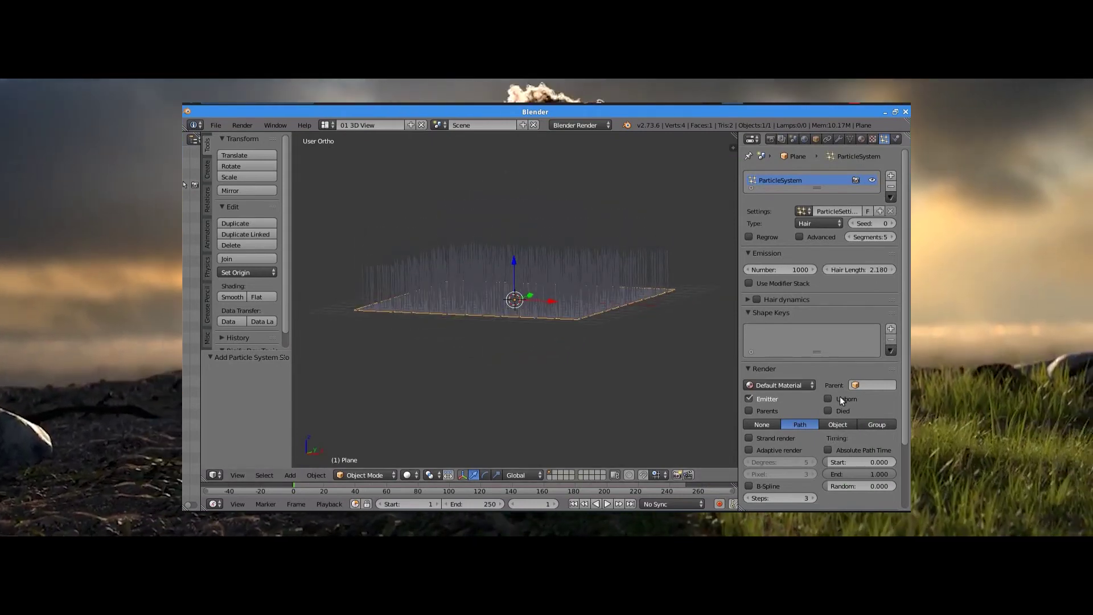
pyautogui.click(891, 330)
pyautogui.click(891, 330)
# Step: In front view, comb the hair flat to the right in Particle Edit, then return to Object Mode
pyautogui.press('KP_1')
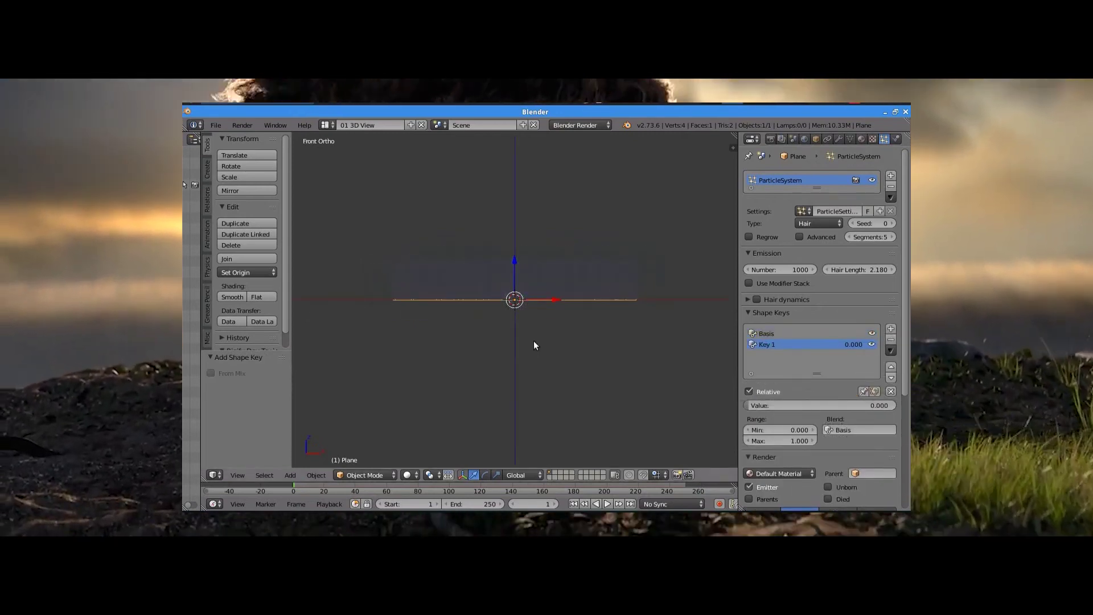
pyautogui.click(358, 475)
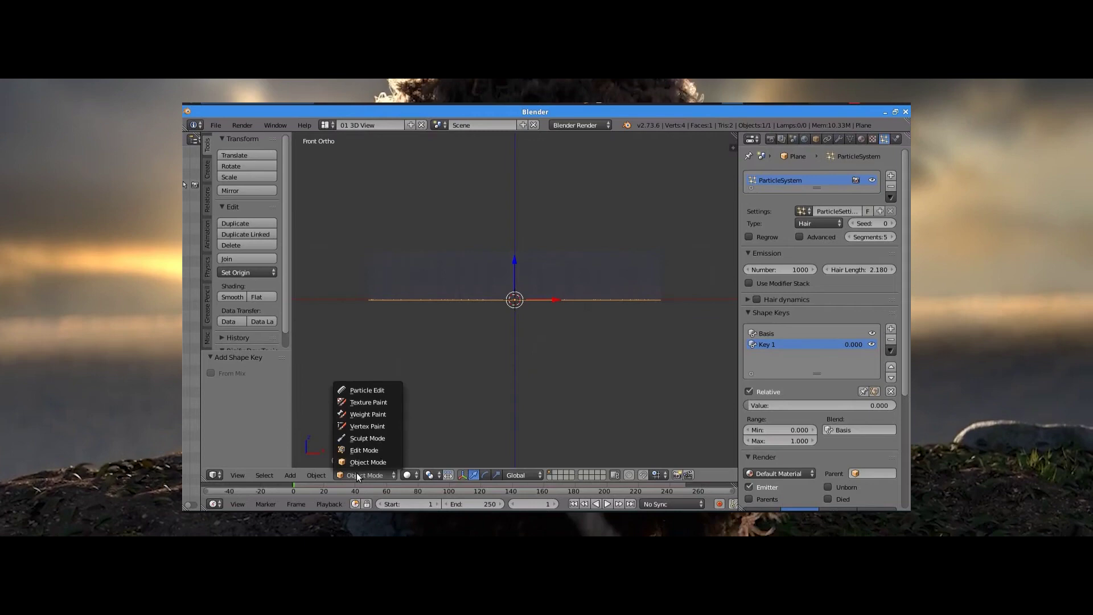
pyautogui.click(386, 390)
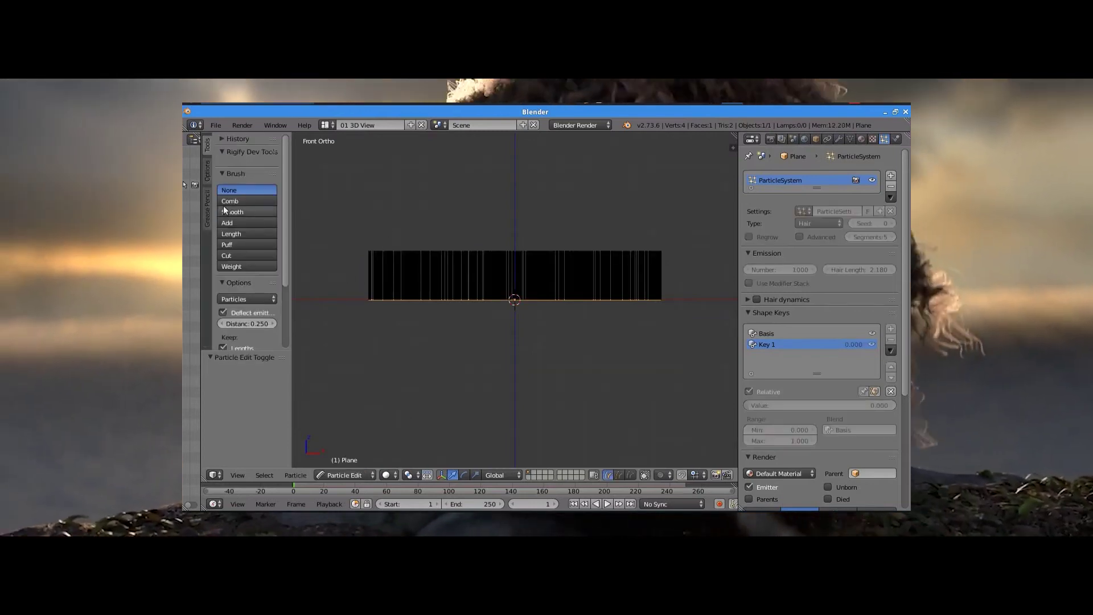
pyautogui.click(225, 202)
pyautogui.moveTo(363, 242); pyautogui.dragTo(695, 258)
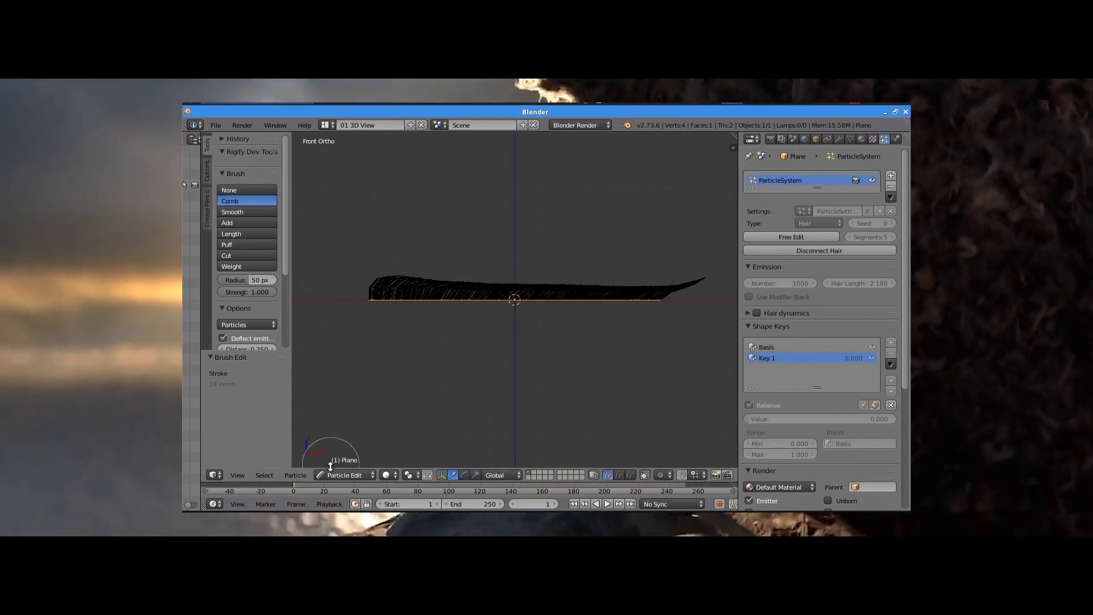
pyautogui.click(344, 474)
pyautogui.click(360, 463)
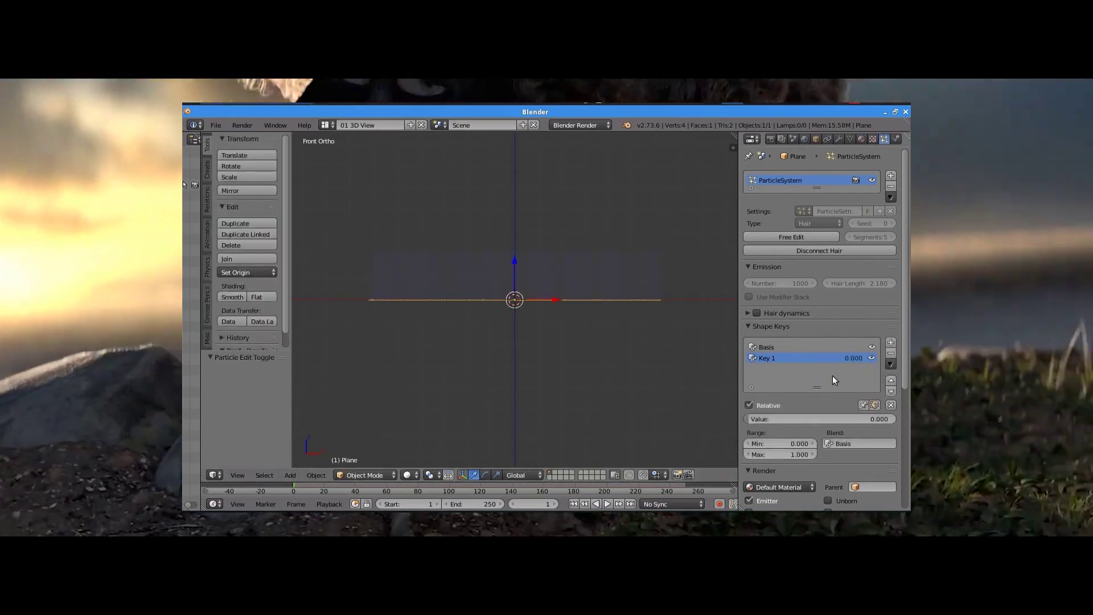
# Step: Test the Key 1 shape key at 0.100, then set it back to 0.000
pyautogui.moveTo(820, 419); pyautogui.dragTo(836, 419)
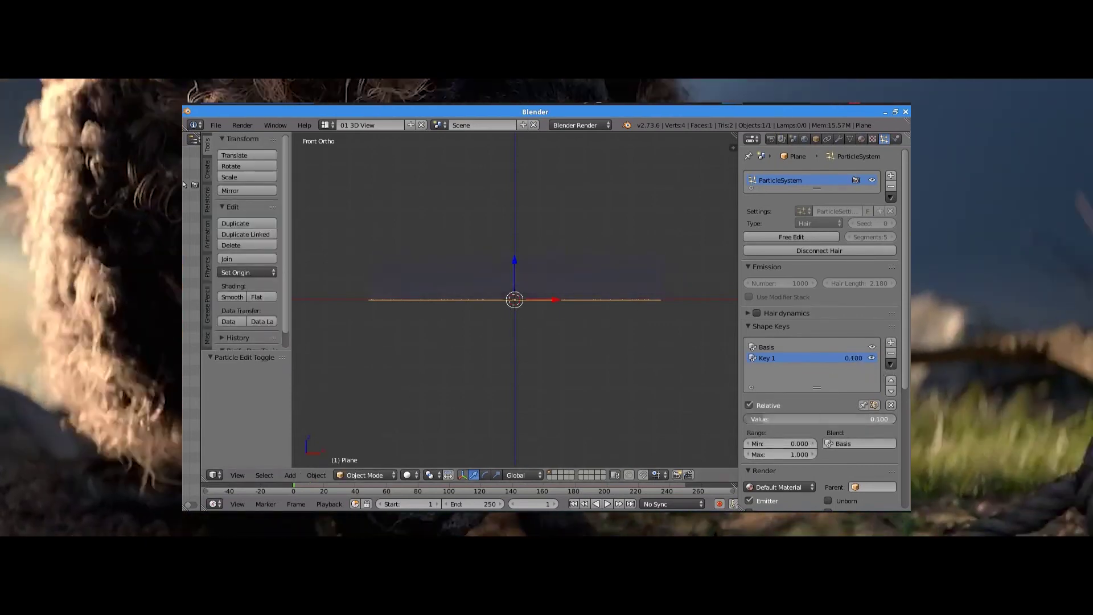
pyautogui.moveTo(612, 300); pyautogui.dragTo(593, 306, button='middle')
pyautogui.moveTo(820, 419); pyautogui.dragTo(797, 419)
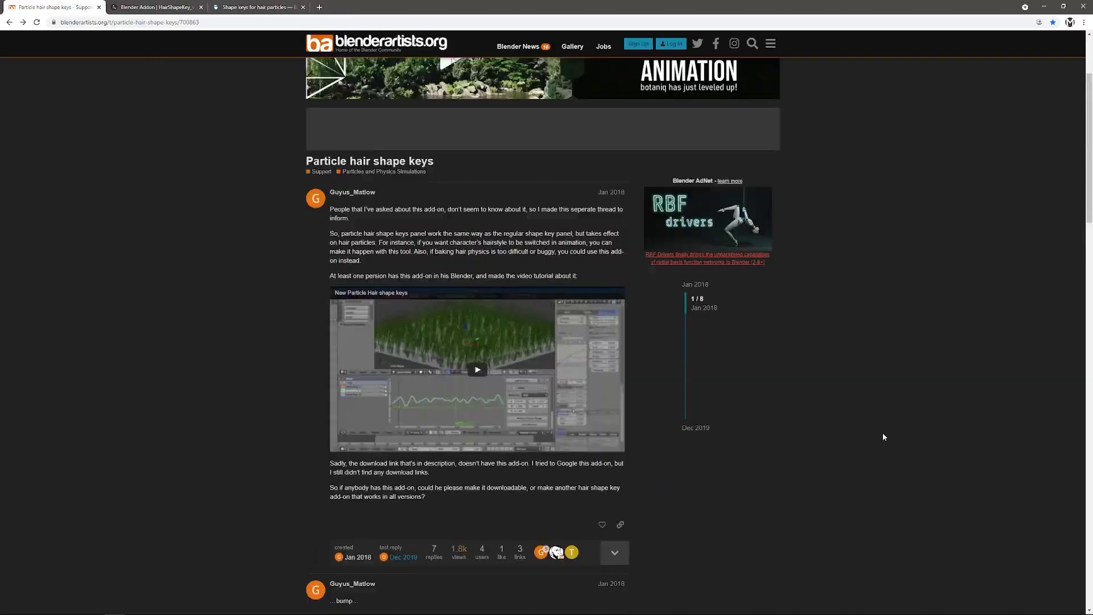
pyautogui.scroll(3, 882, 436)
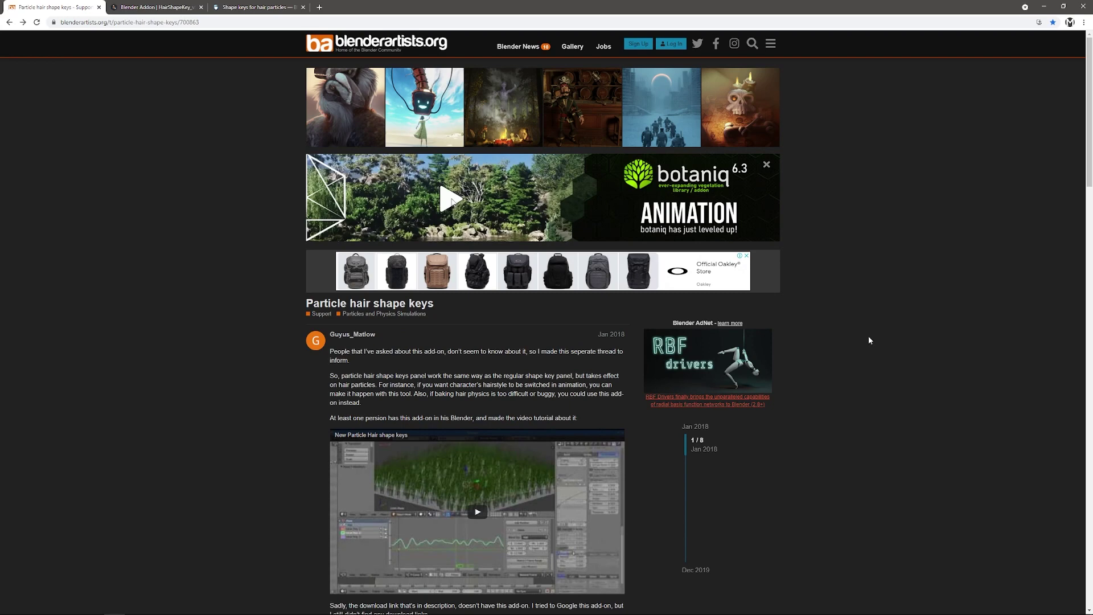
pyautogui.scroll(-3, 866, 347)
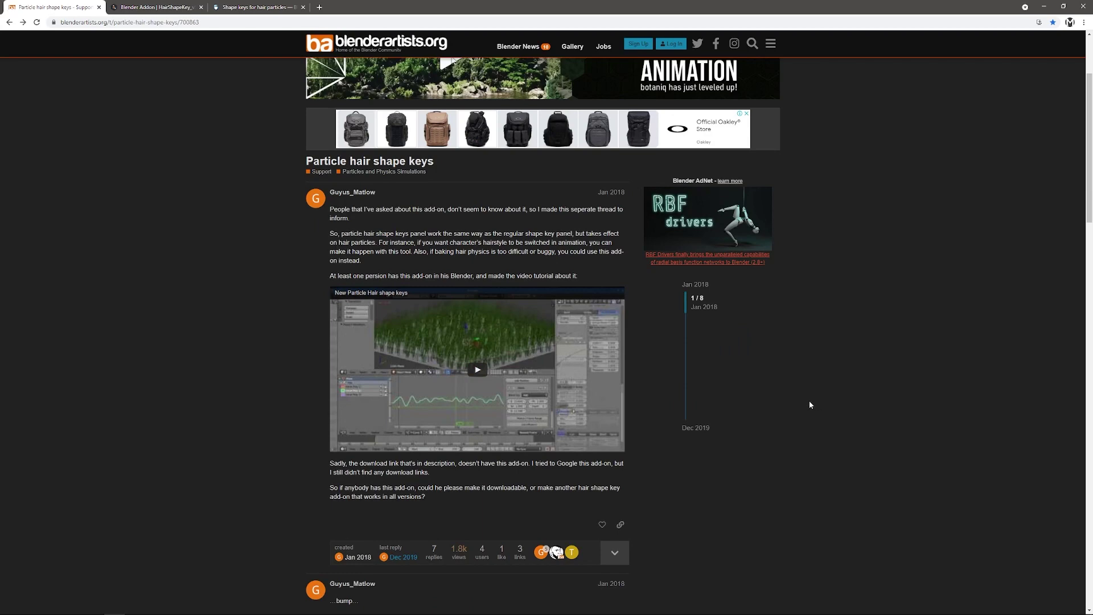
# Step: Read through the Blender Artists 'Particle hair shape keys' thread down to its wiki link
pyautogui.scroll(-9, 810, 404)
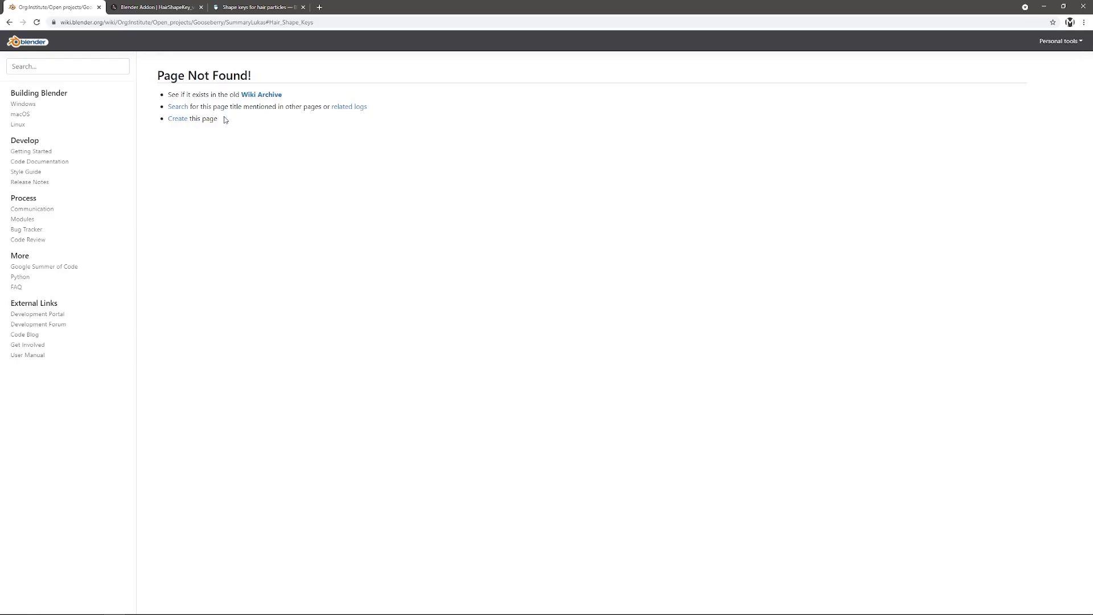
# Step: Open the Wiki Archive version of the Gooseberry page and scroll to Hair Shape Keys
pyautogui.click(257, 100)
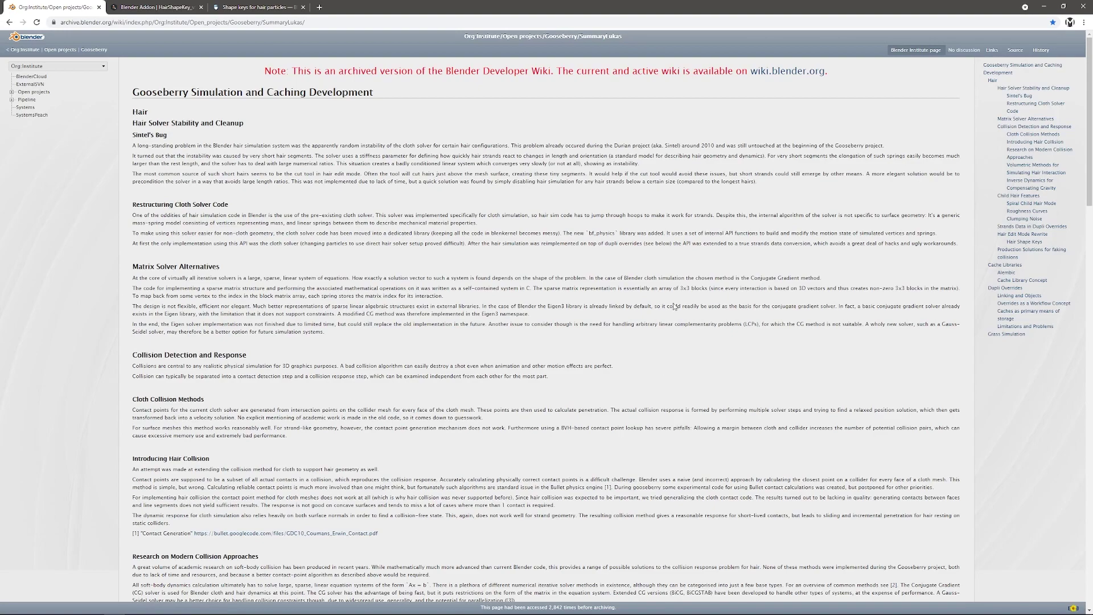
pyautogui.scroll(-3, 695, 340)
pyautogui.scroll(-20, 682, 322)
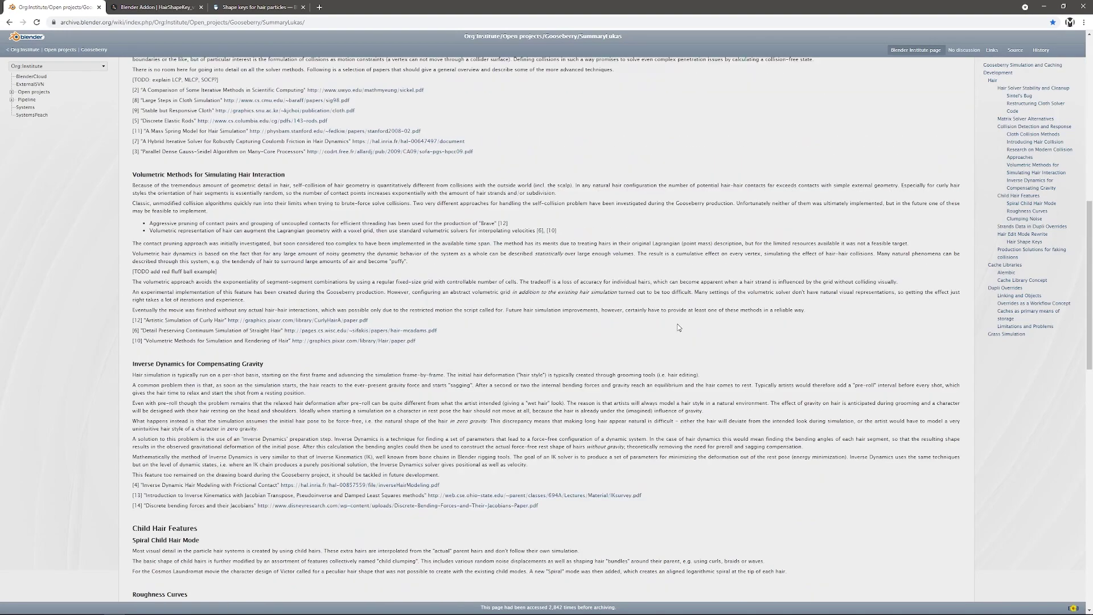
pyautogui.scroll(-8, 675, 326)
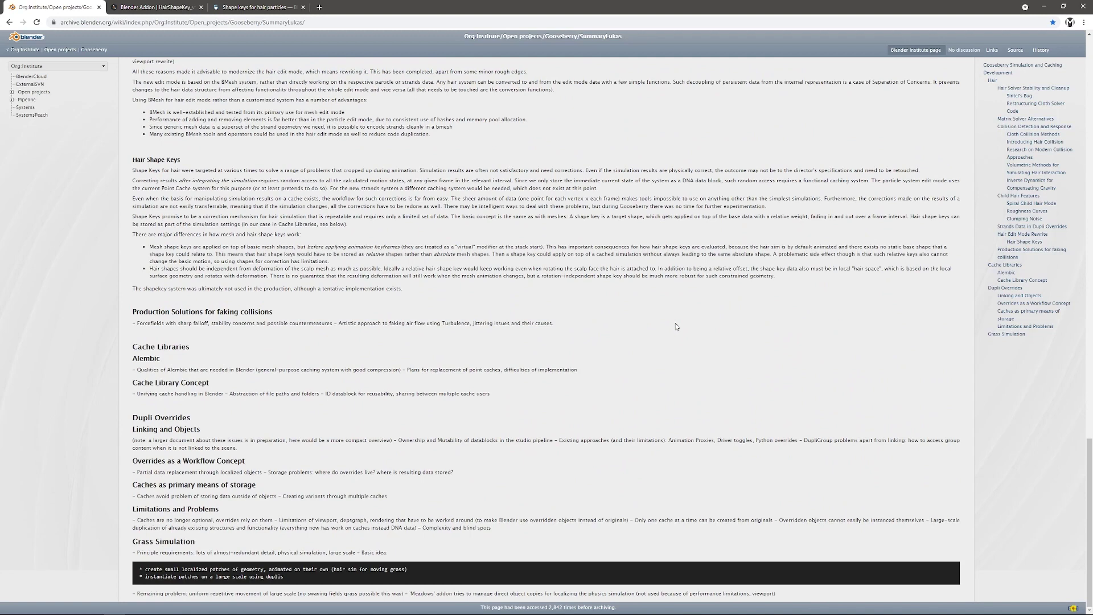
# Step: Highlight the Hair Shape Keys notes, then move to the BlenderMarket add-on tab
pyautogui.moveTo(130, 163); pyautogui.dragTo(474, 286)
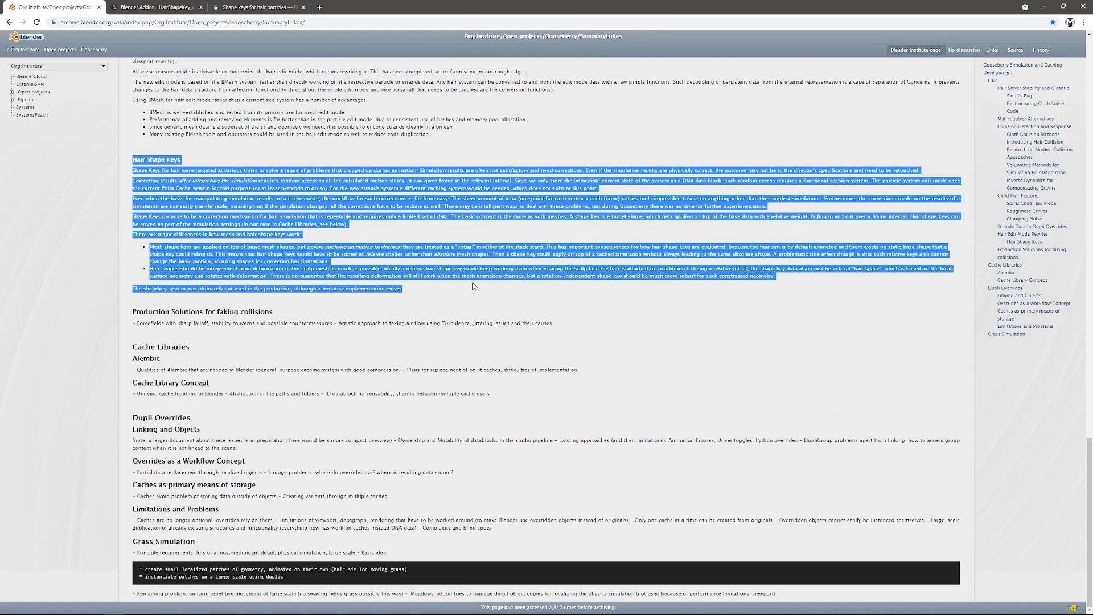
pyautogui.click(733, 324)
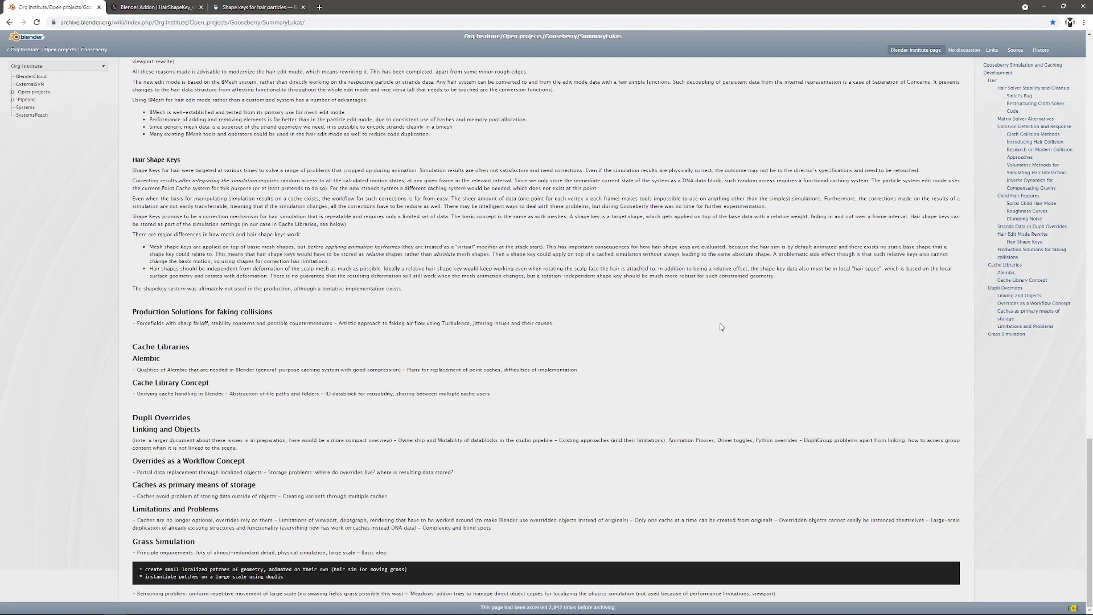
pyautogui.click(154, 8)
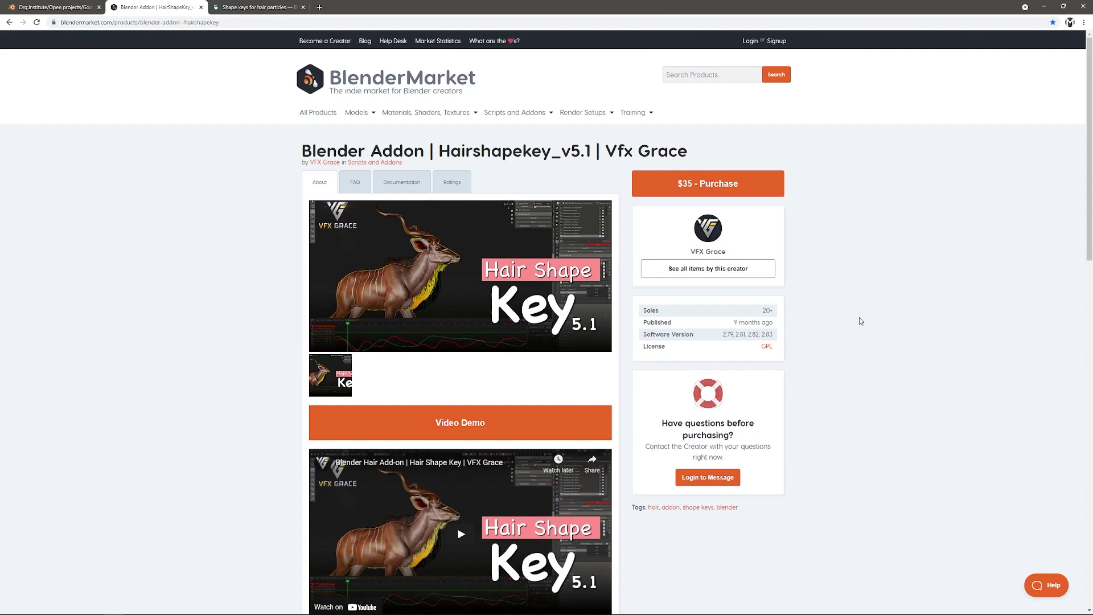
# Step: Play the Hairshapekey Video Demo in the lightbox on the BlenderMarket product page
pyautogui.click(510, 406)
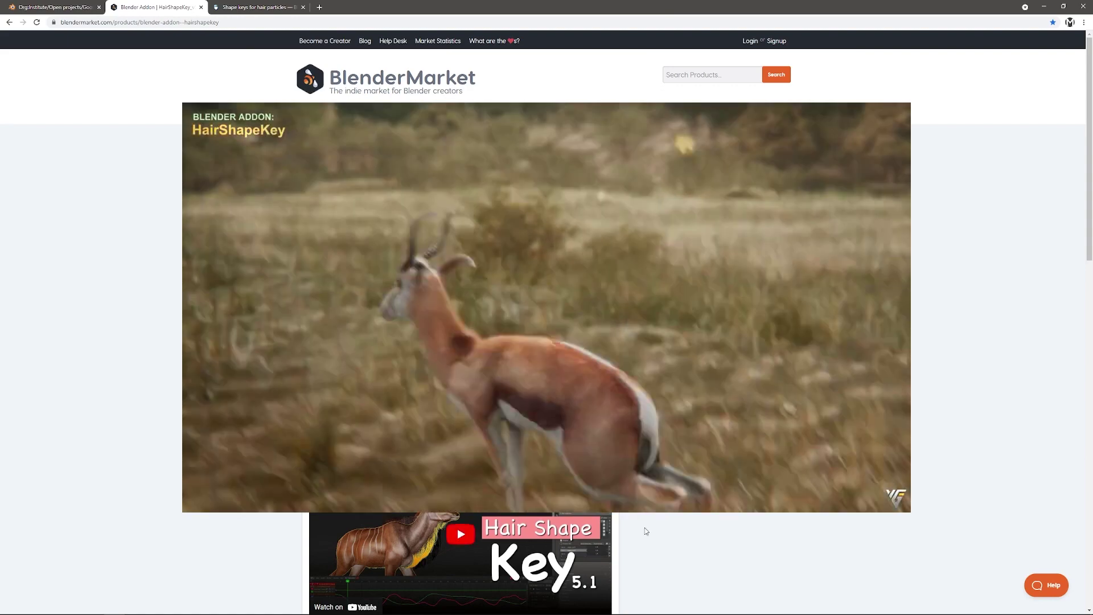
pyautogui.scroll(-3, 821, 527)
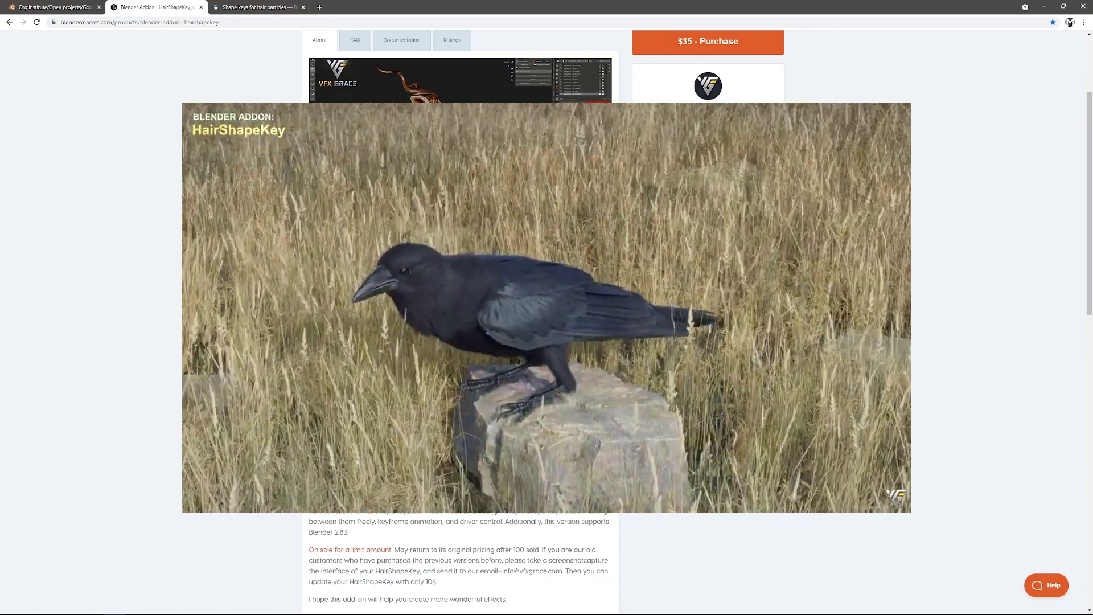
pyautogui.scroll(10, 546, 307)
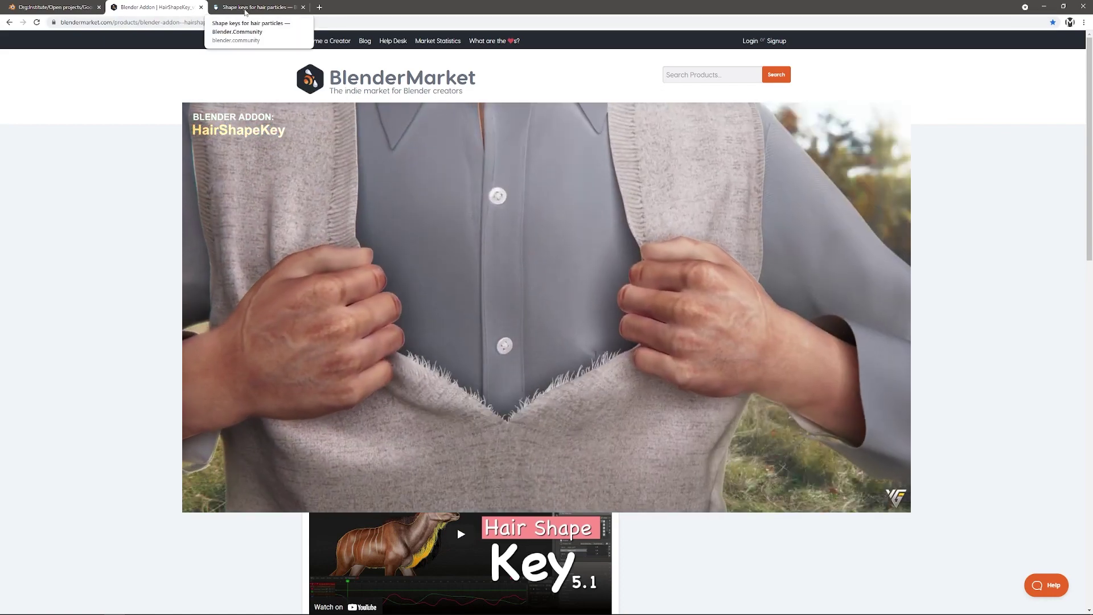
# Step: Read the Right-Click Select 'Shape keys for hair particles' proposal, then return to BlenderMarket
pyautogui.click(254, 6)
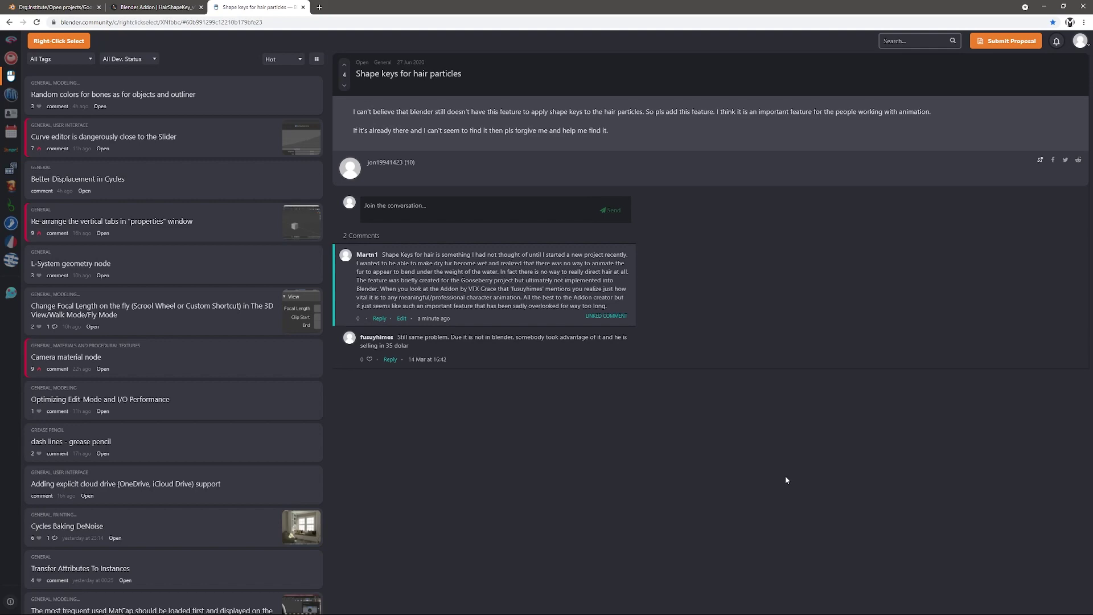
pyautogui.hotkey('ctrl', 'shift', 'Tab')
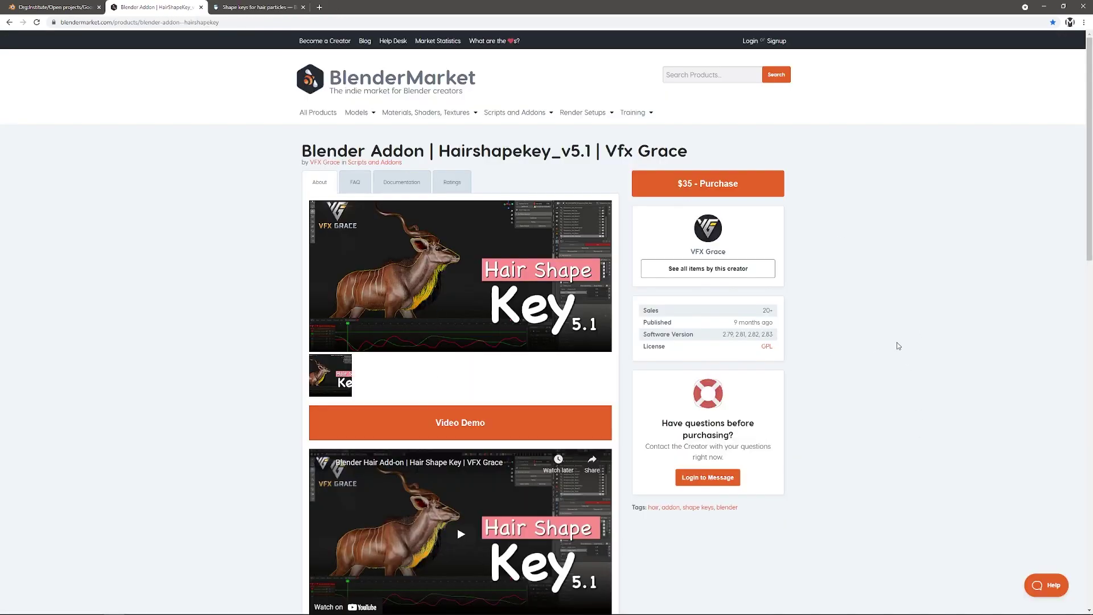
# Step: Scroll over the Hairshapekey product page, then bring the Blender window with the fur D forward
pyautogui.scroll(-5, 884, 349)
pyautogui.scroll(2, 871, 353)
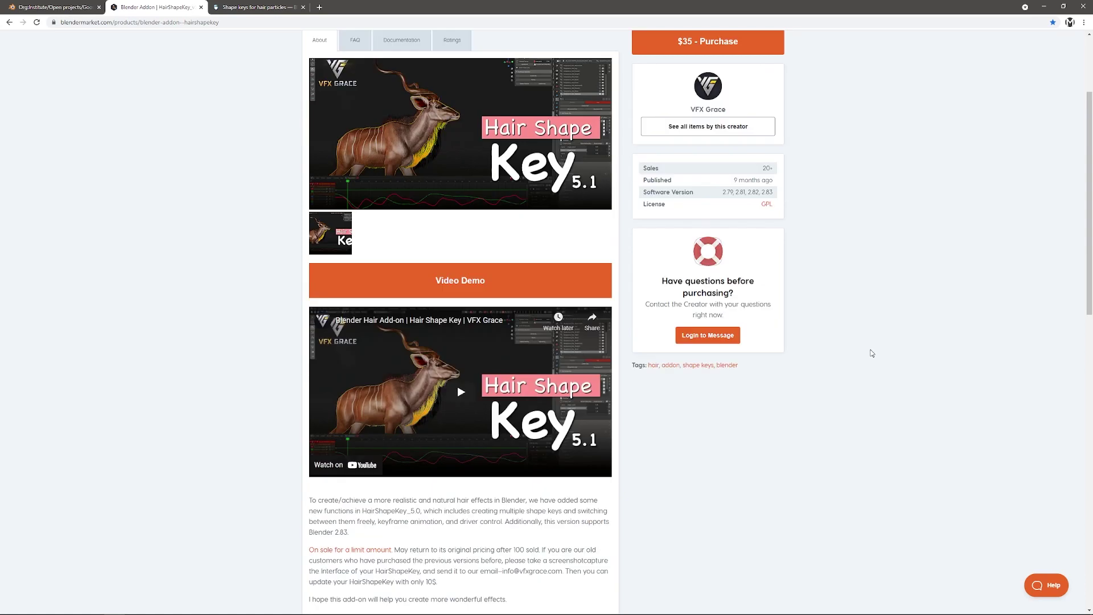
pyautogui.scroll(3, 872, 353)
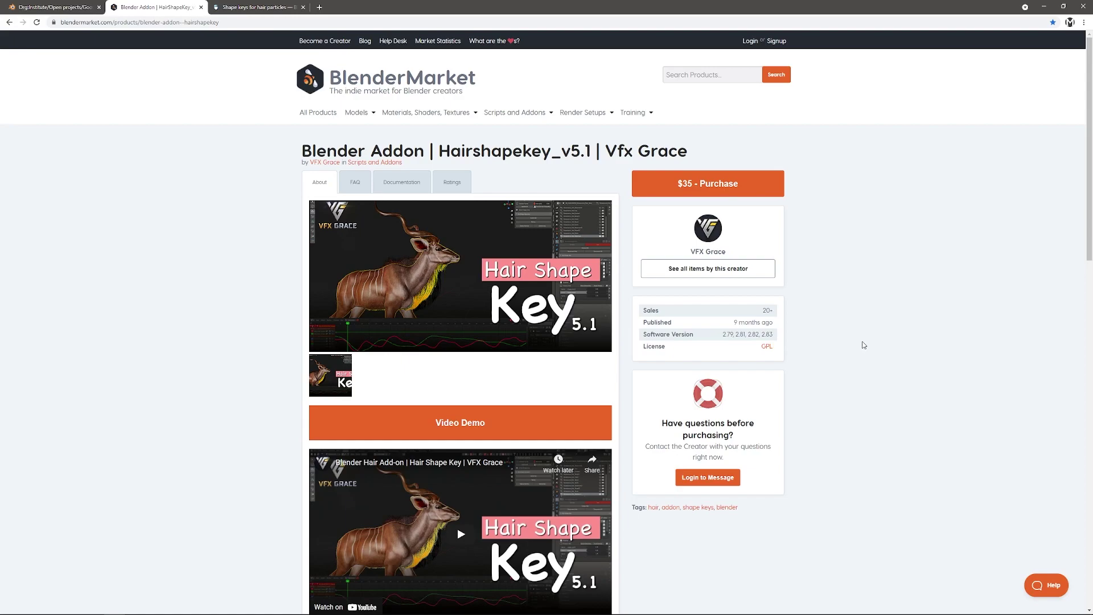
pyautogui.click(135, 607)
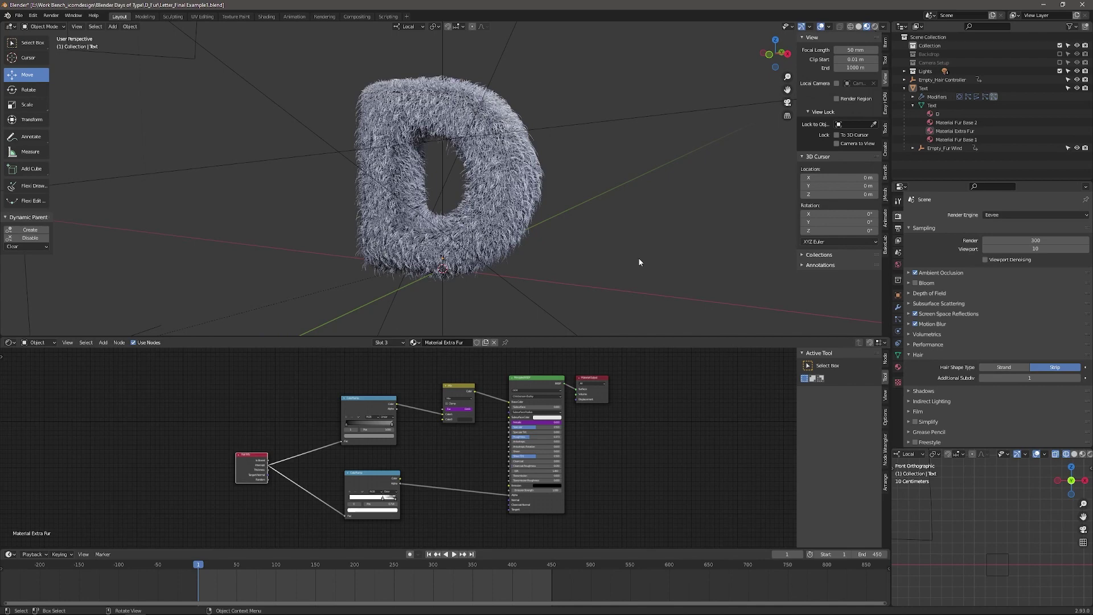
# Step: In the Particles tab, turn off viewport display for ParticleSettings Extra on the D
pyautogui.moveTo(637, 262); pyautogui.dragTo(639, 258, button='middle')
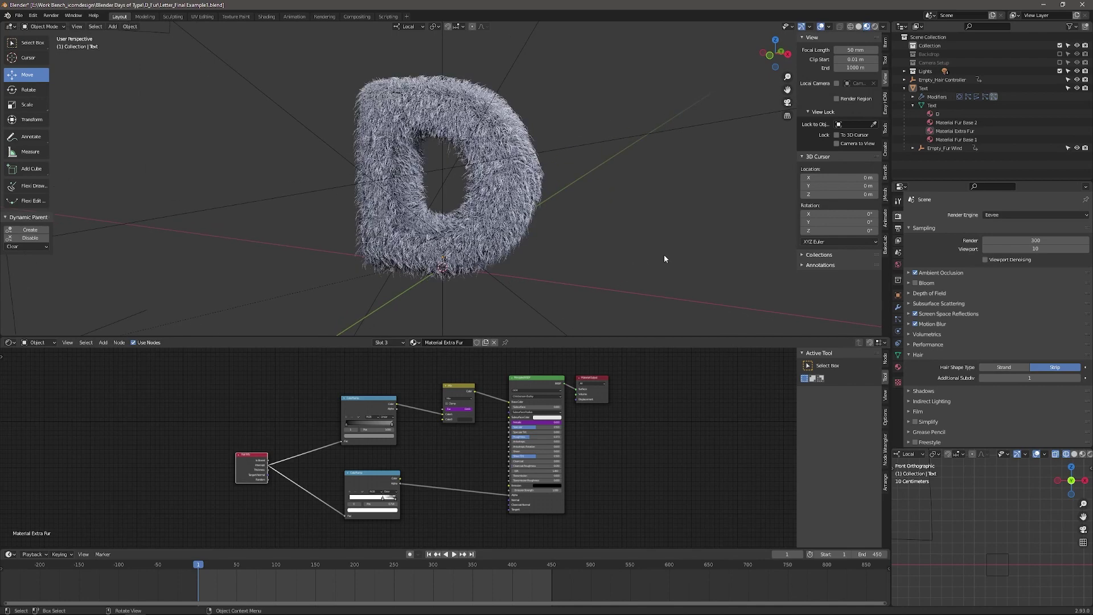
pyautogui.click(898, 318)
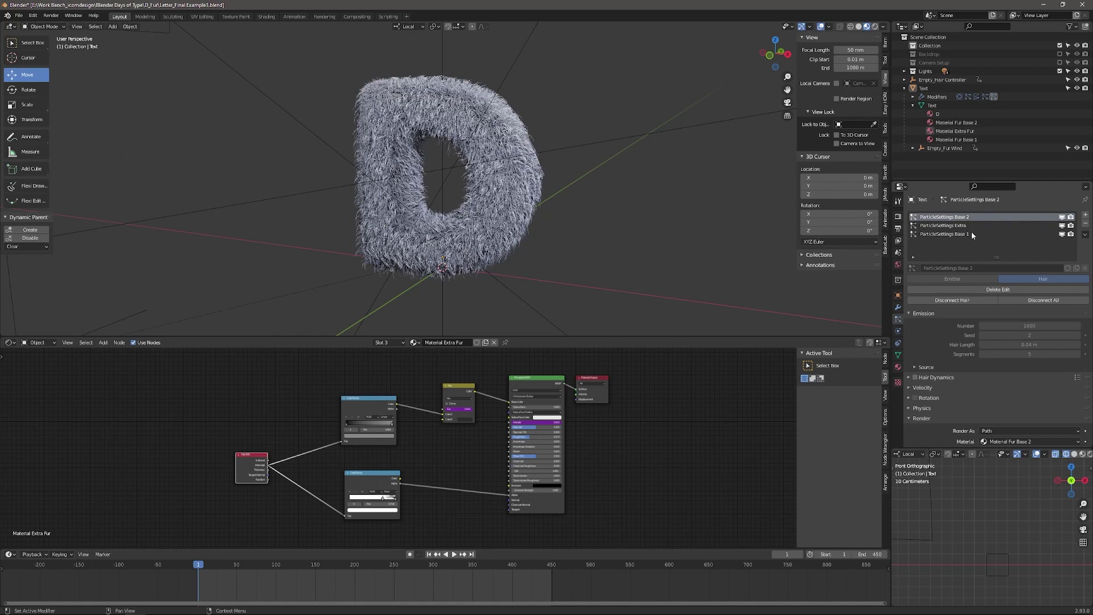
pyautogui.click(1061, 225)
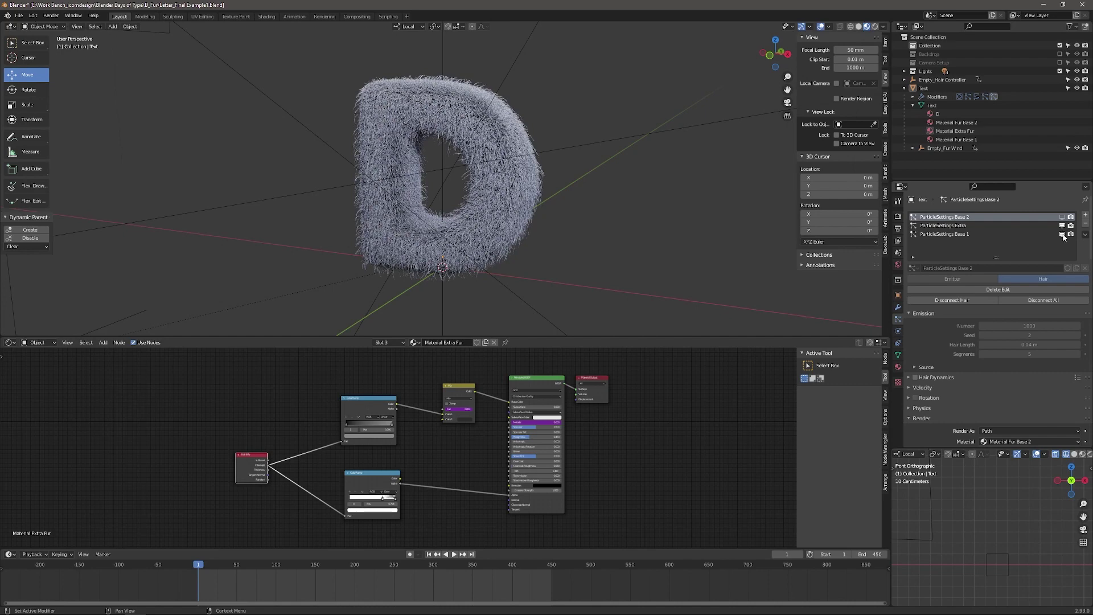
# Step: Hide the Base 1 fur and play the animation to watch the bare D deform
pyautogui.click(1062, 235)
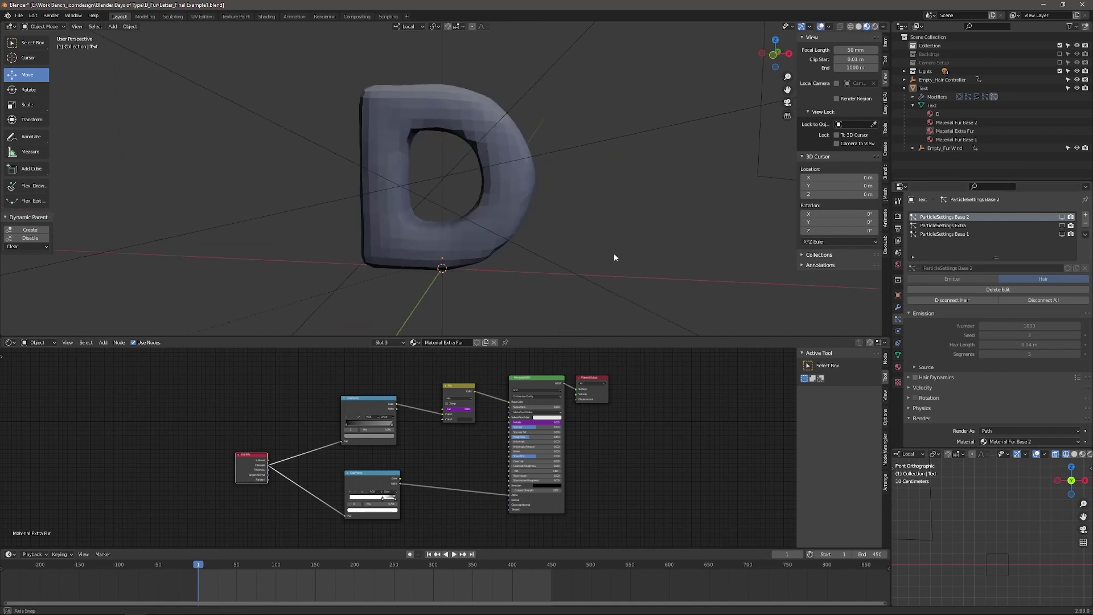
pyautogui.scroll(5, 610, 253)
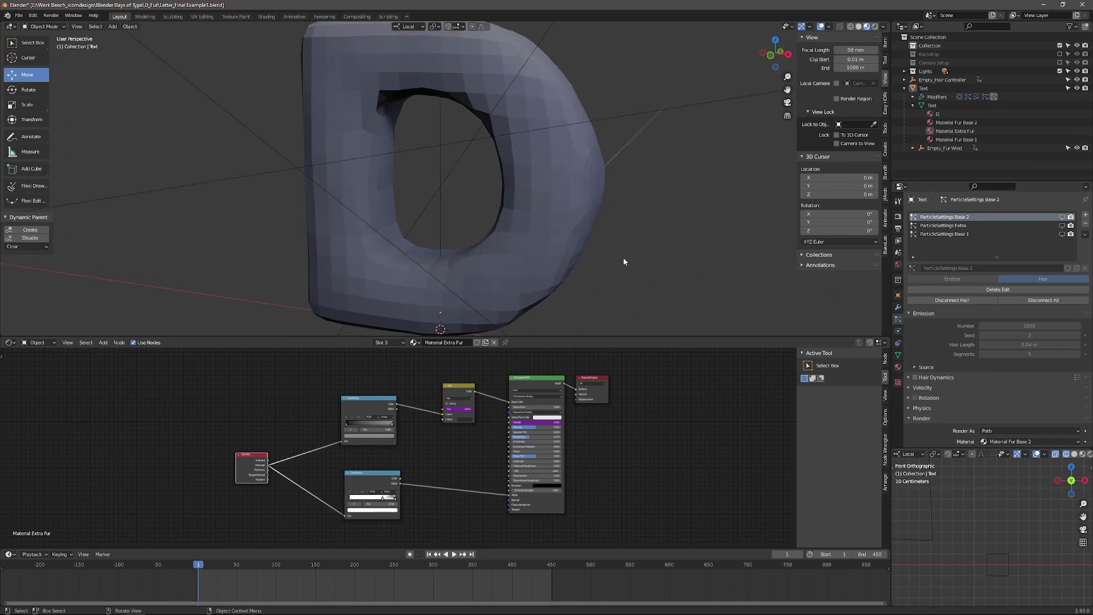
pyautogui.scroll(2, 622, 257)
pyautogui.scroll(-3, 633, 260)
pyautogui.moveTo(634, 264)
pyautogui.mouseDown(button='middle')
pyautogui.moveTo(624, 260)
pyautogui.moveTo(634, 264)
pyautogui.mouseUp(button='middle')
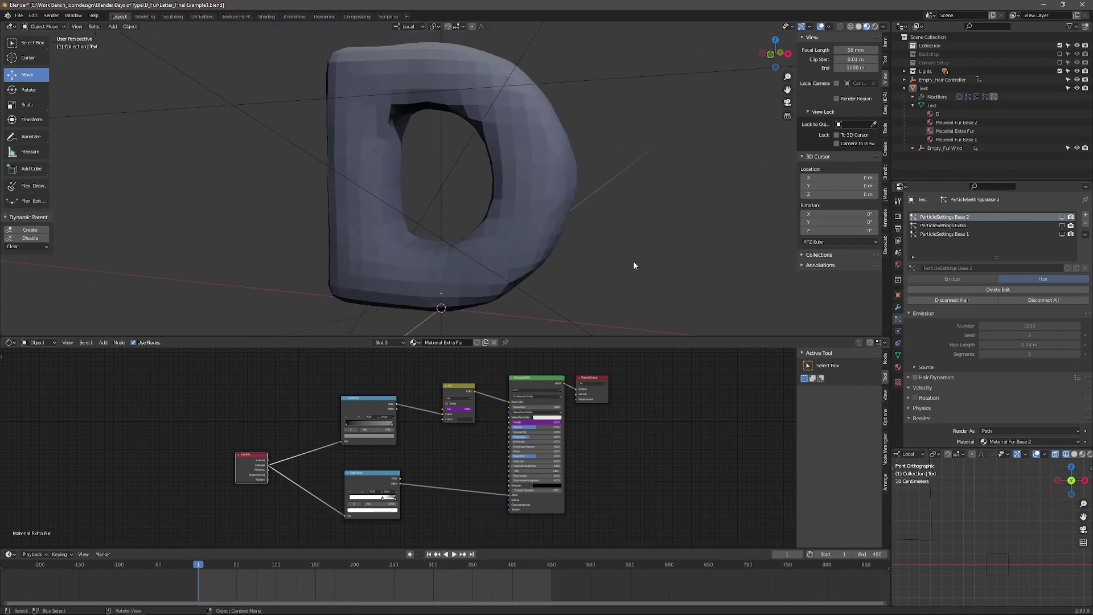
pyautogui.click(454, 555)
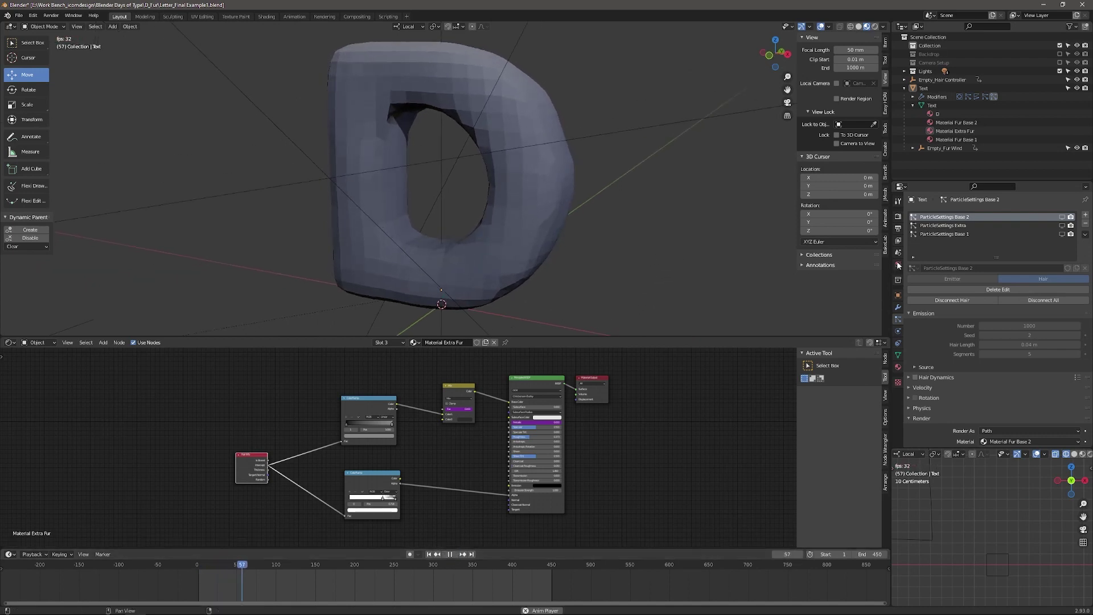
pyautogui.scroll(3, 627, 254)
pyautogui.scroll(-4, 626, 255)
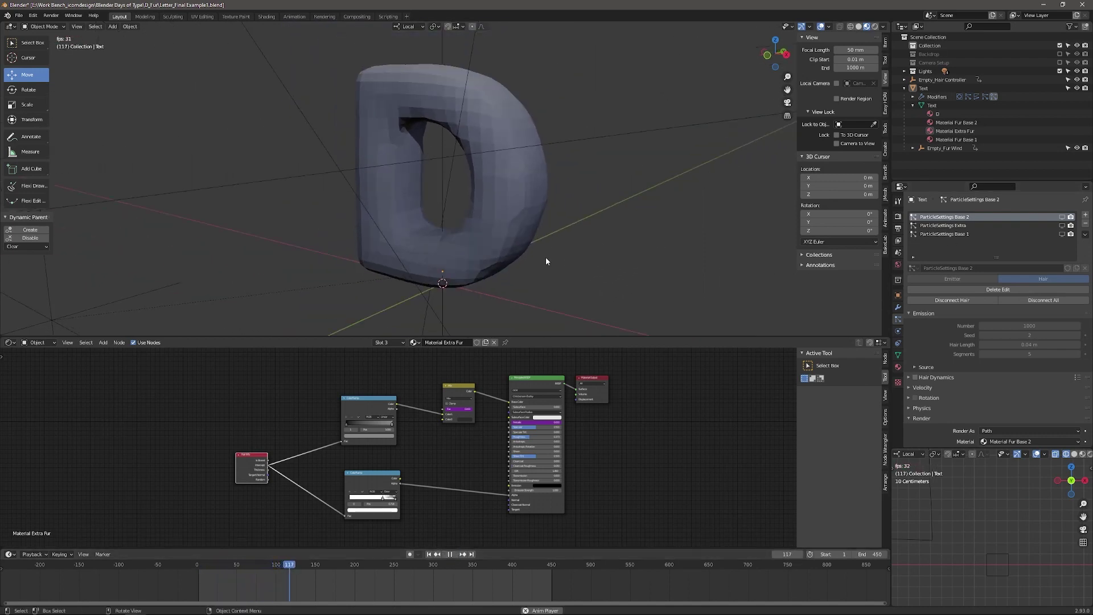
pyautogui.scroll(3, 531, 261)
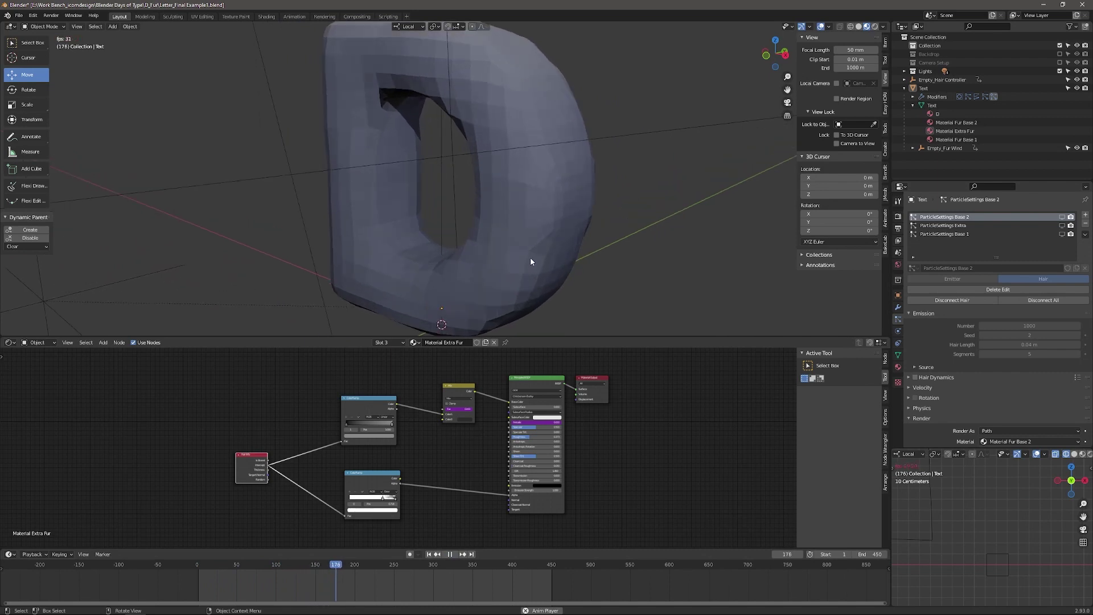
pyautogui.scroll(1, 626, 228)
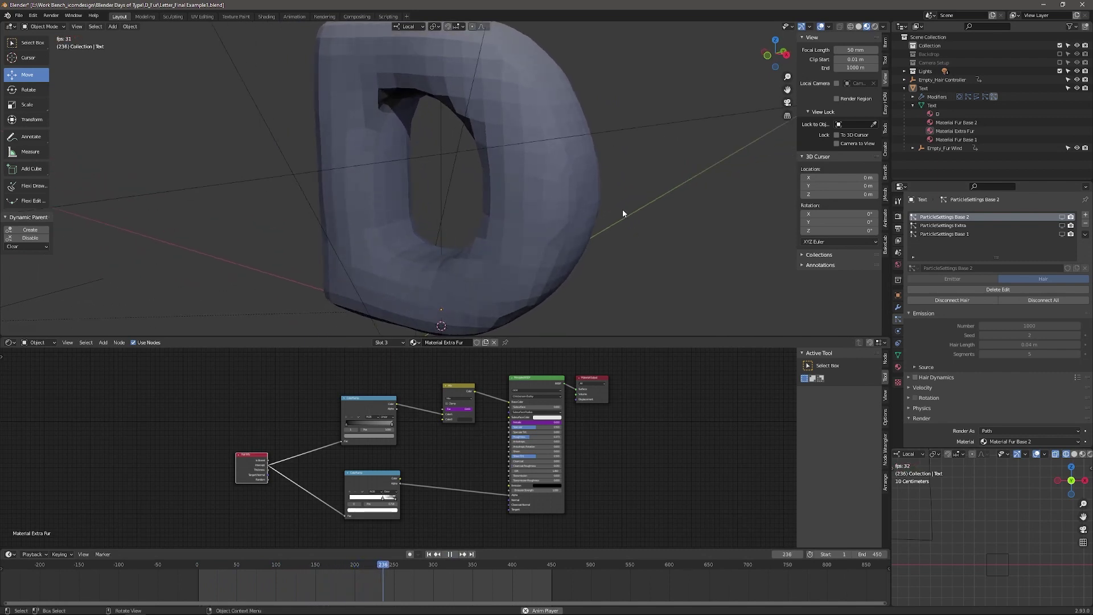
pyautogui.scroll(-3, 265, 241)
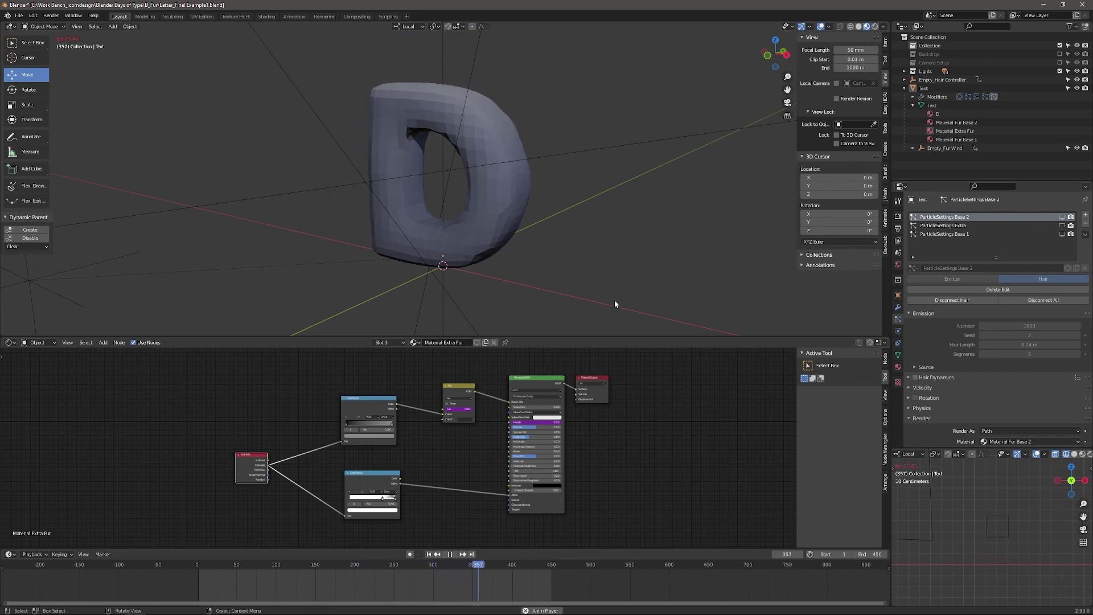
pyautogui.scroll(2, 619, 288)
pyautogui.scroll(2, 620, 283)
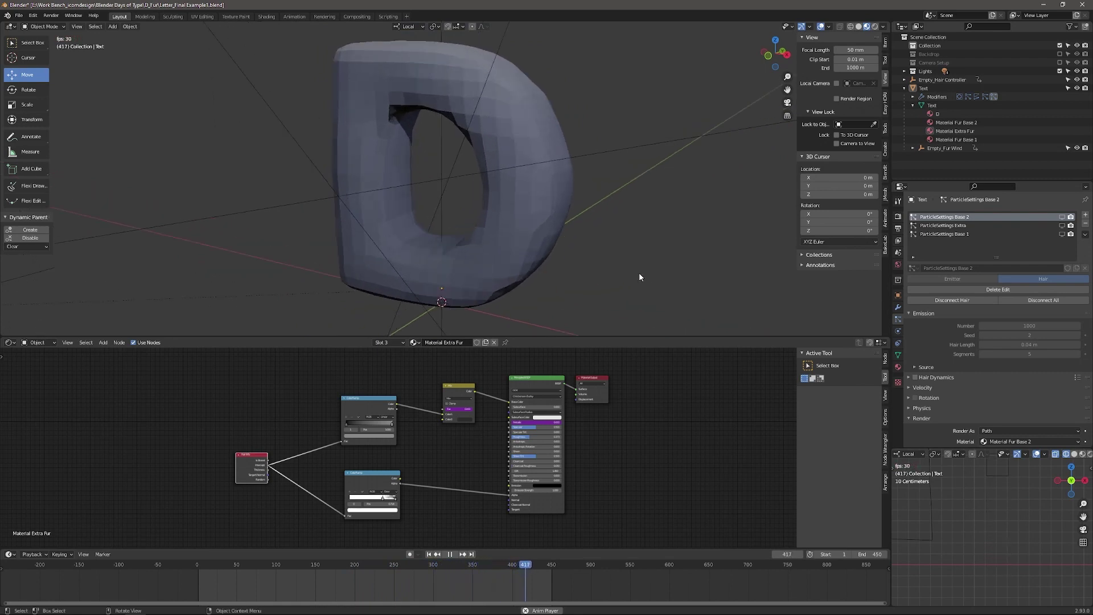
# Step: Inspect the Displace modifier and the Clouds texture driving its displacement
pyautogui.click(898, 307)
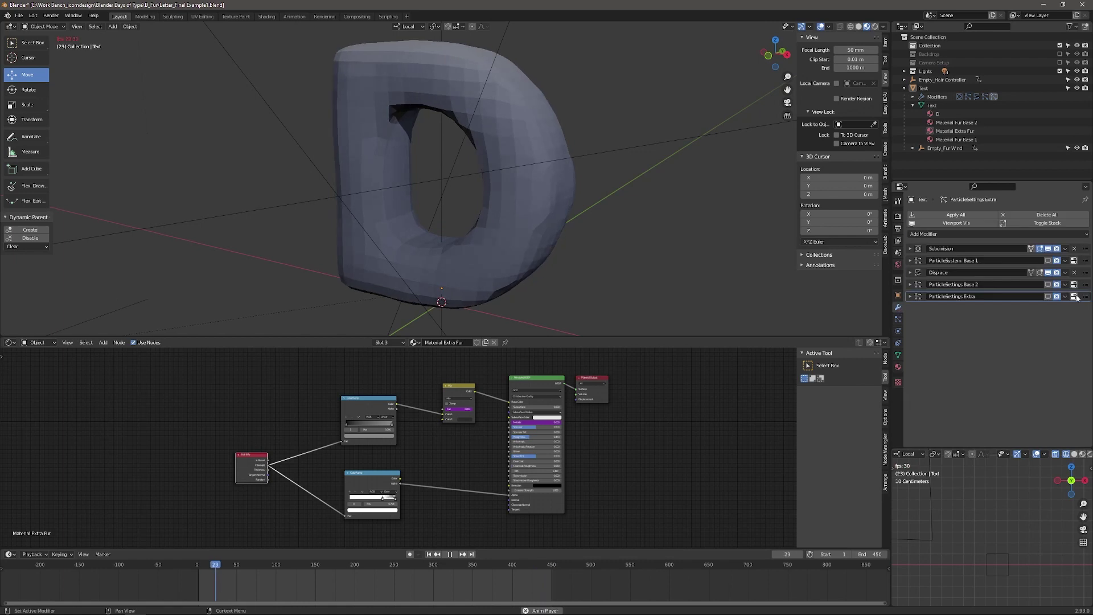
pyautogui.click(910, 272)
pyautogui.click(1083, 285)
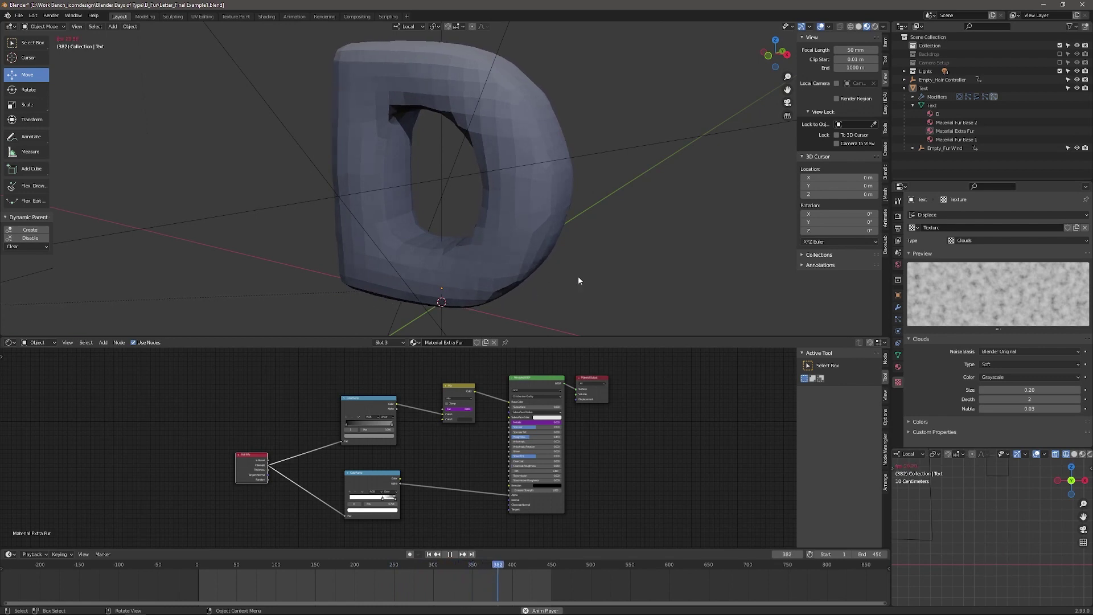
pyautogui.scroll(4, 576, 257)
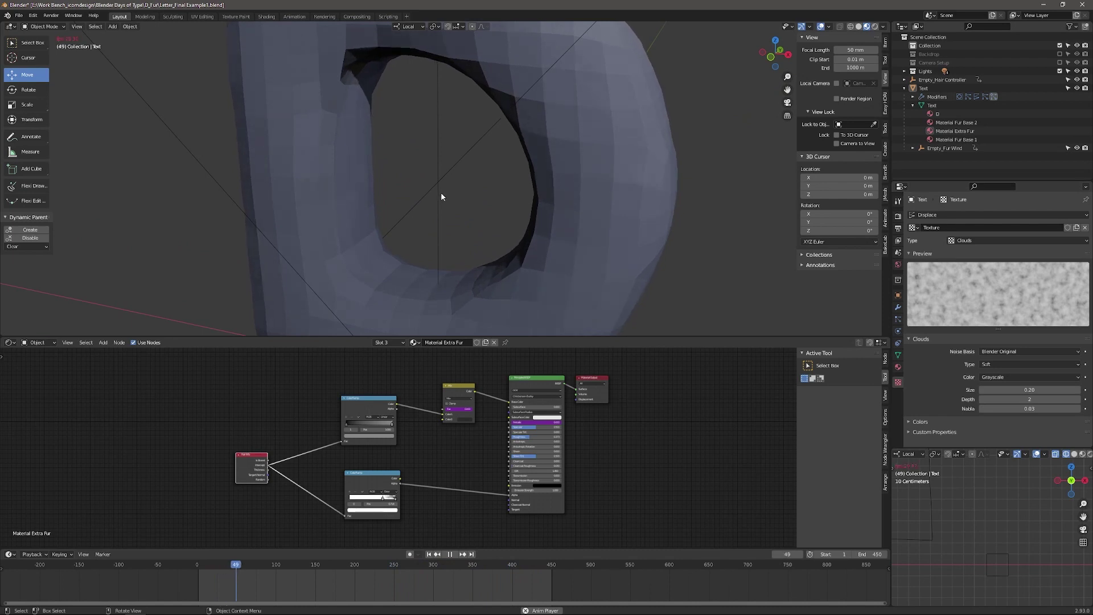
pyautogui.scroll(-4, 704, 270)
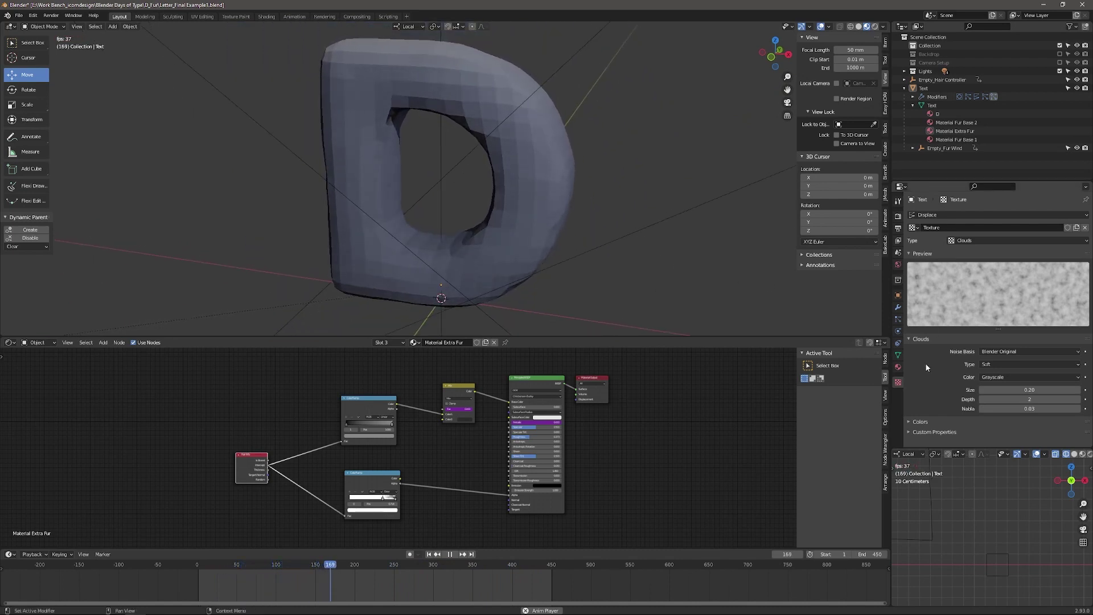
# Step: Review the ParticleSystem Base 1 and Displace modifiers in the modifier stack
pyautogui.click(898, 306)
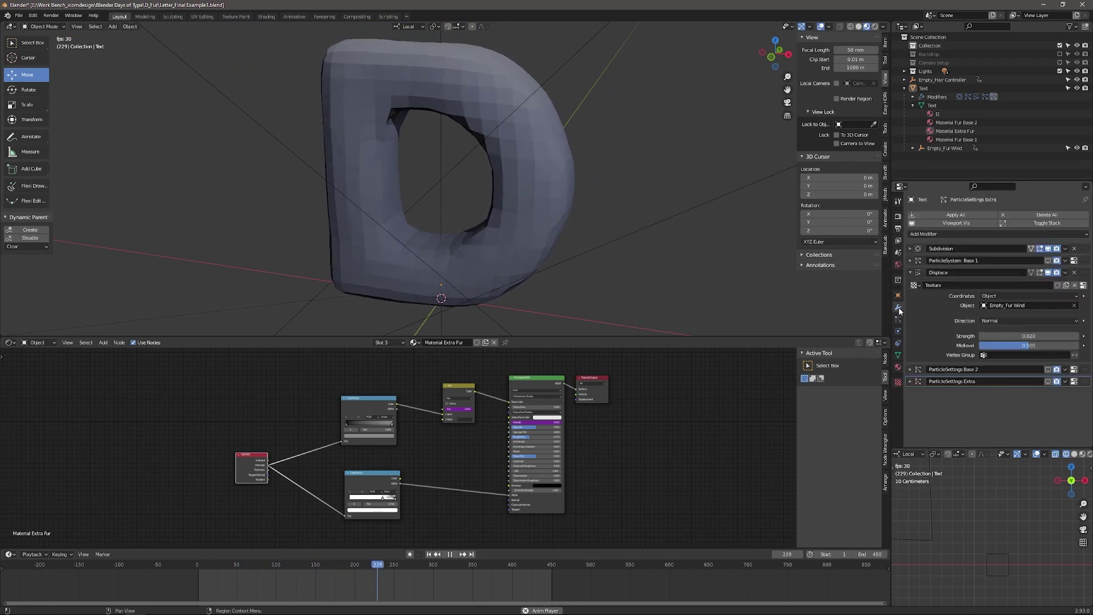
pyautogui.click(910, 272)
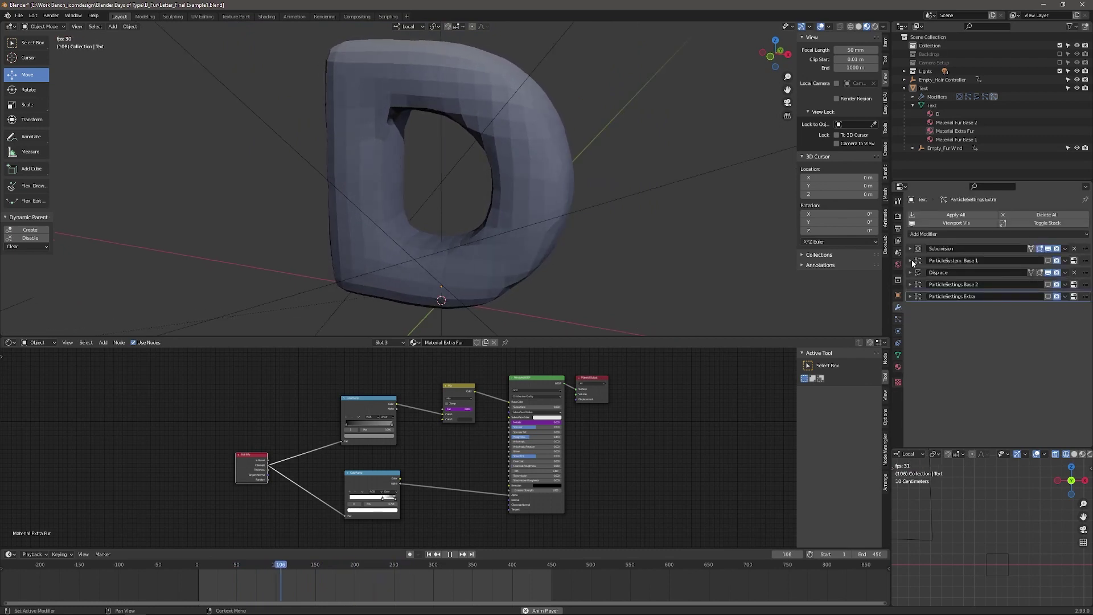
pyautogui.click(910, 260)
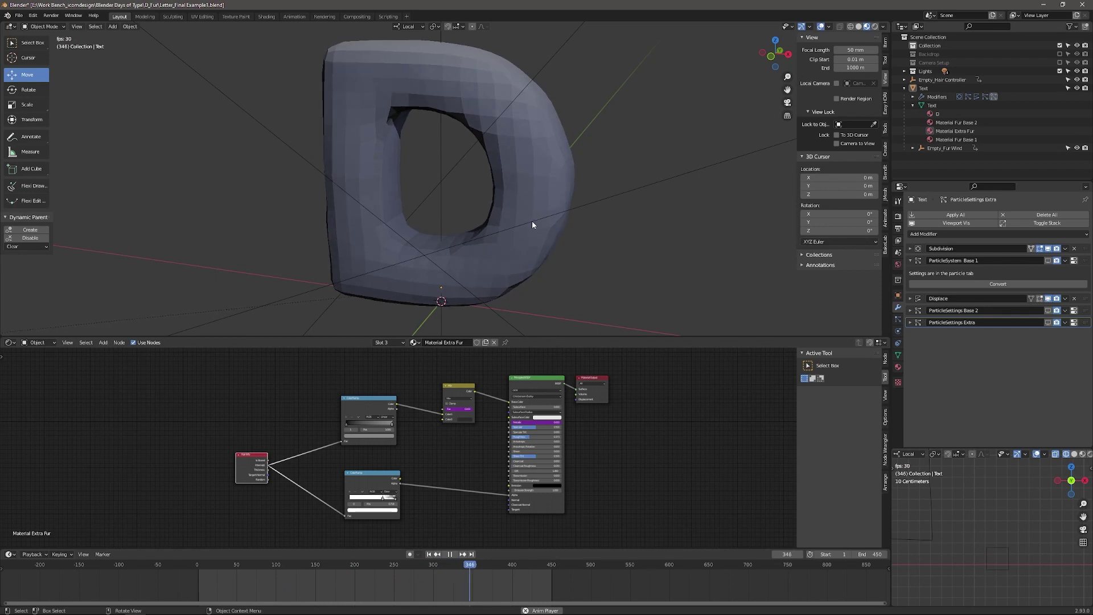
pyautogui.click(910, 261)
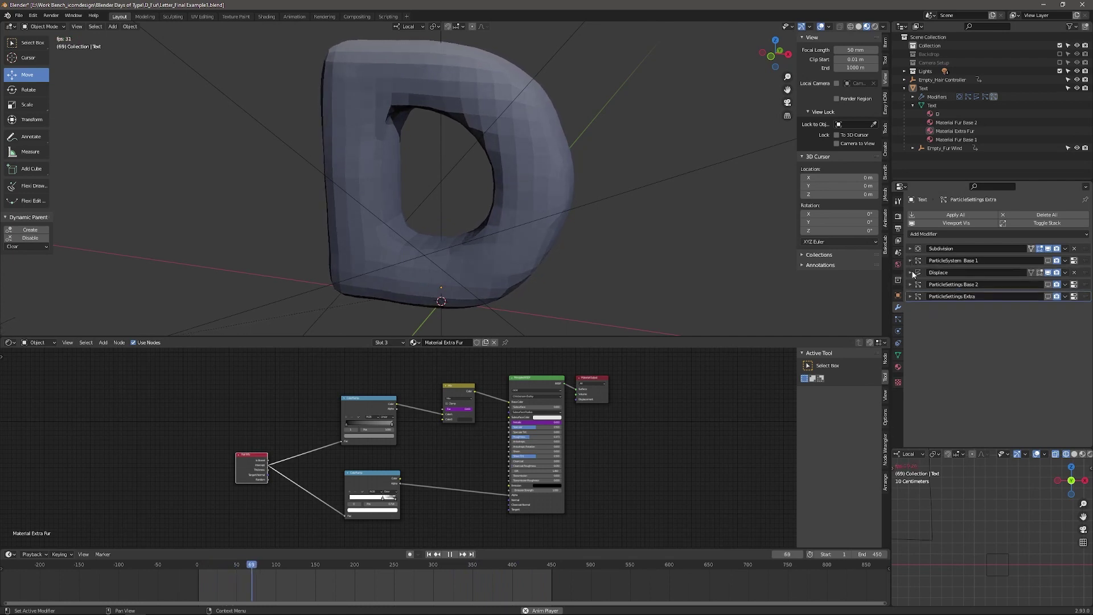
pyautogui.click(910, 273)
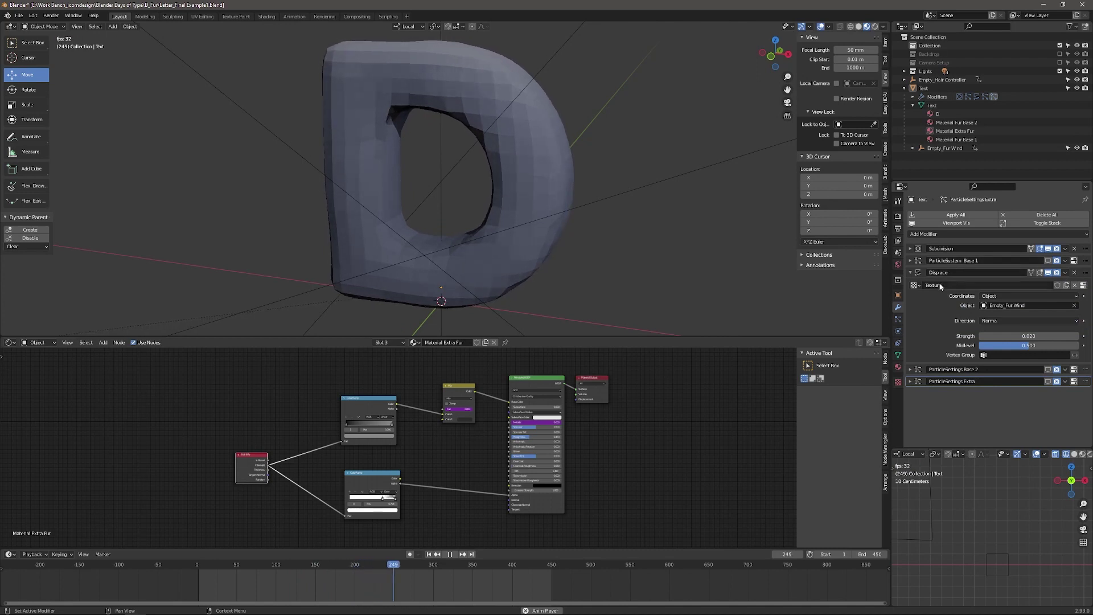
pyautogui.click(910, 273)
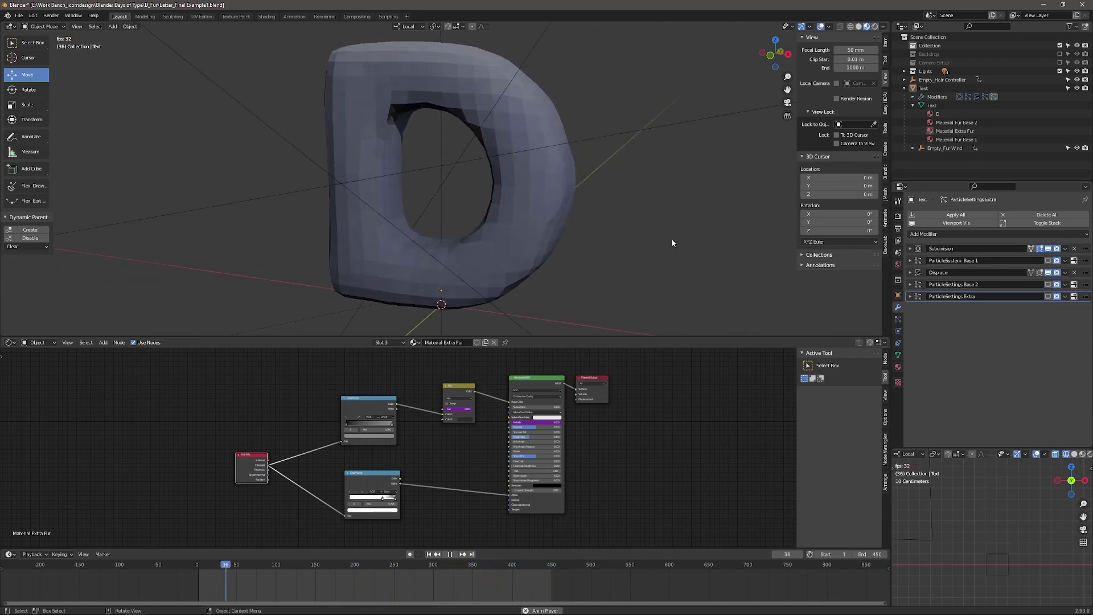
pyautogui.scroll(1, 676, 236)
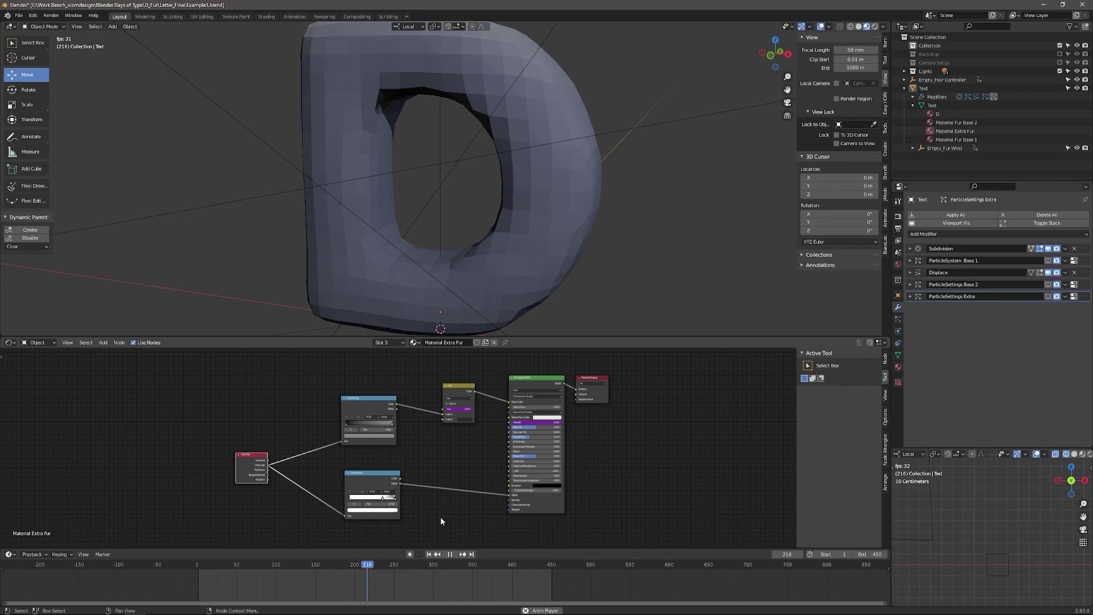
# Step: Stop playback and toggle all three hair systems' viewport display on, then off again
pyautogui.press('Escape')
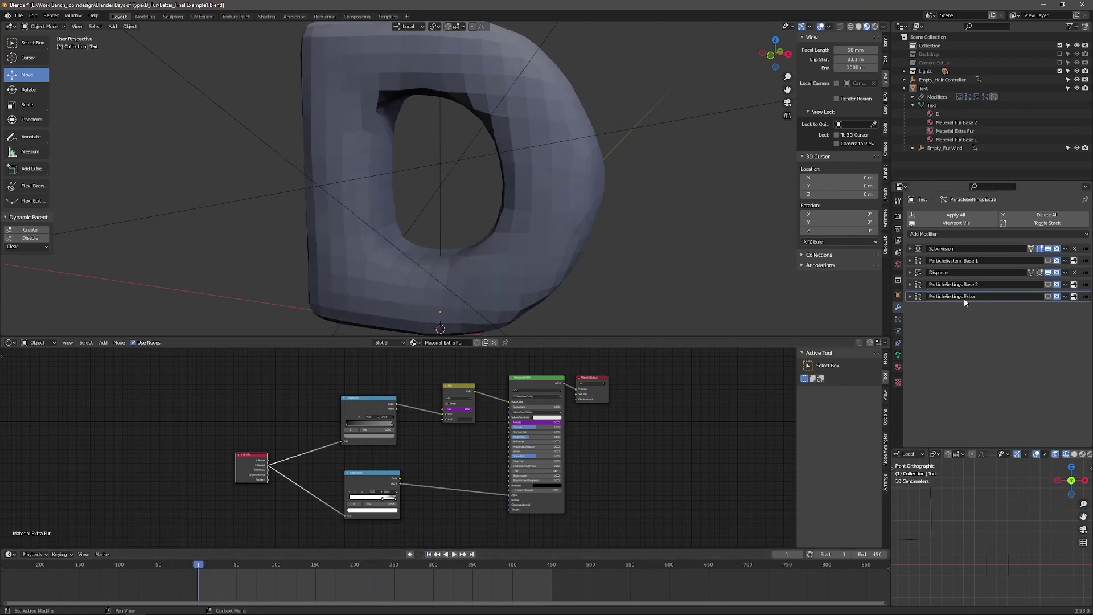
pyautogui.click(897, 319)
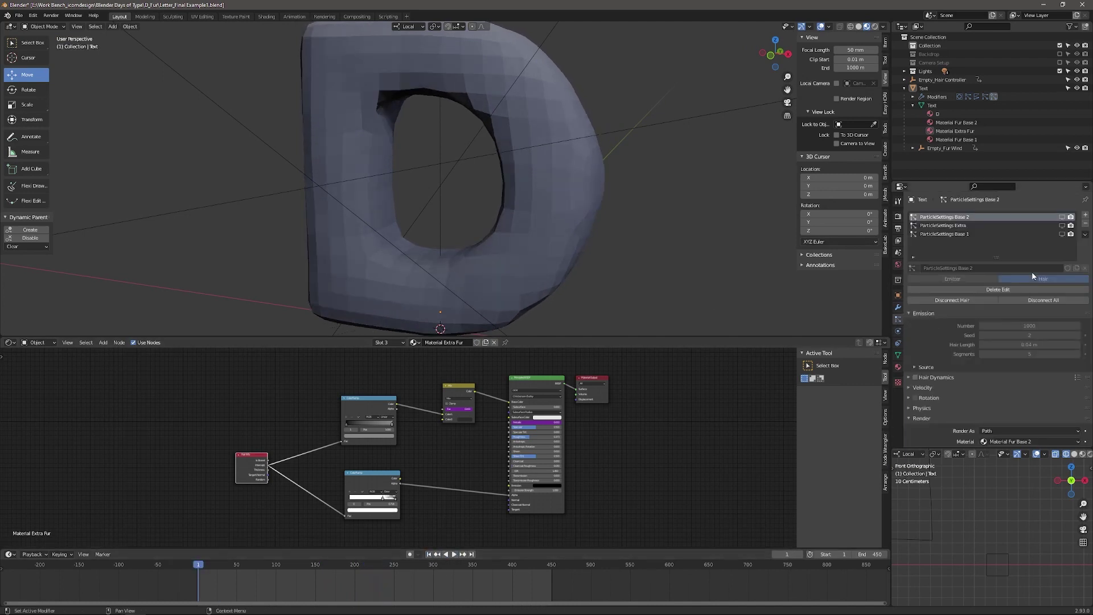
pyautogui.click(1062, 217)
pyautogui.click(1062, 225)
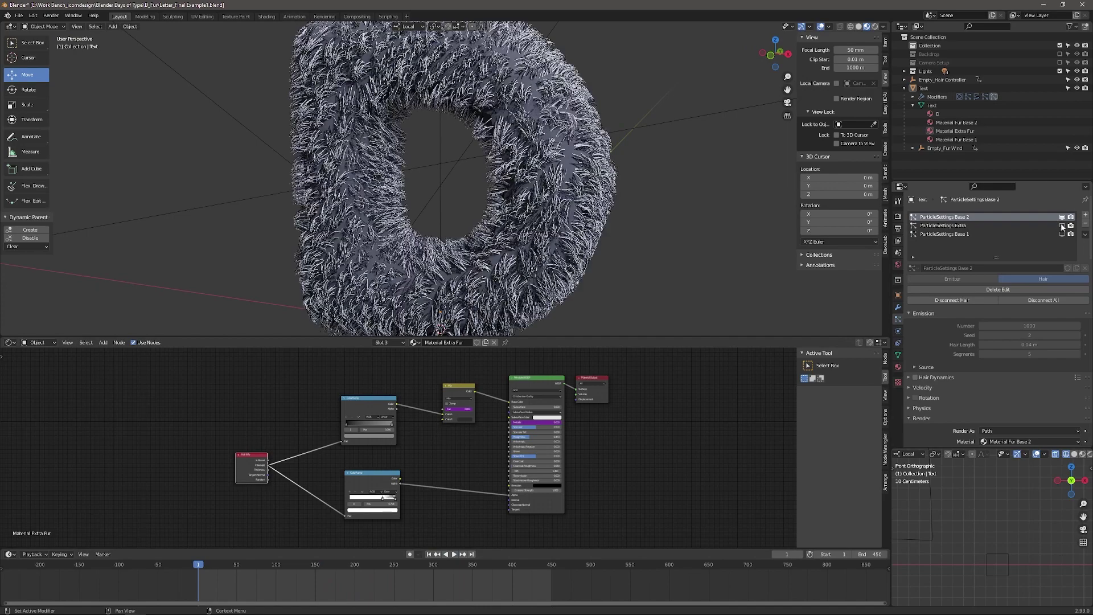
pyautogui.click(1062, 234)
pyautogui.click(1061, 234)
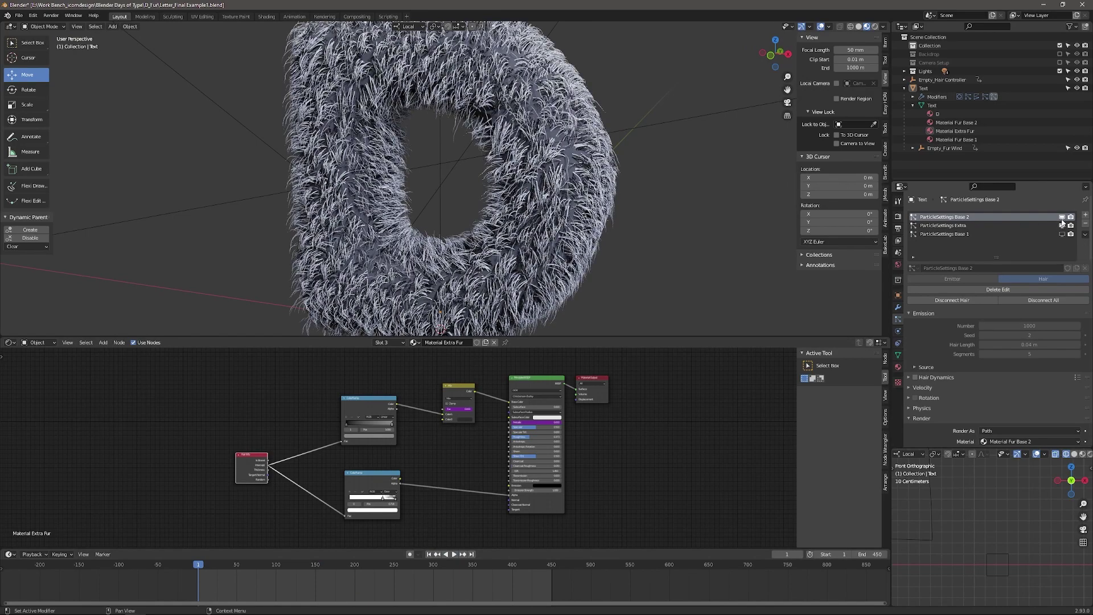
pyautogui.click(1062, 216)
pyautogui.click(1061, 225)
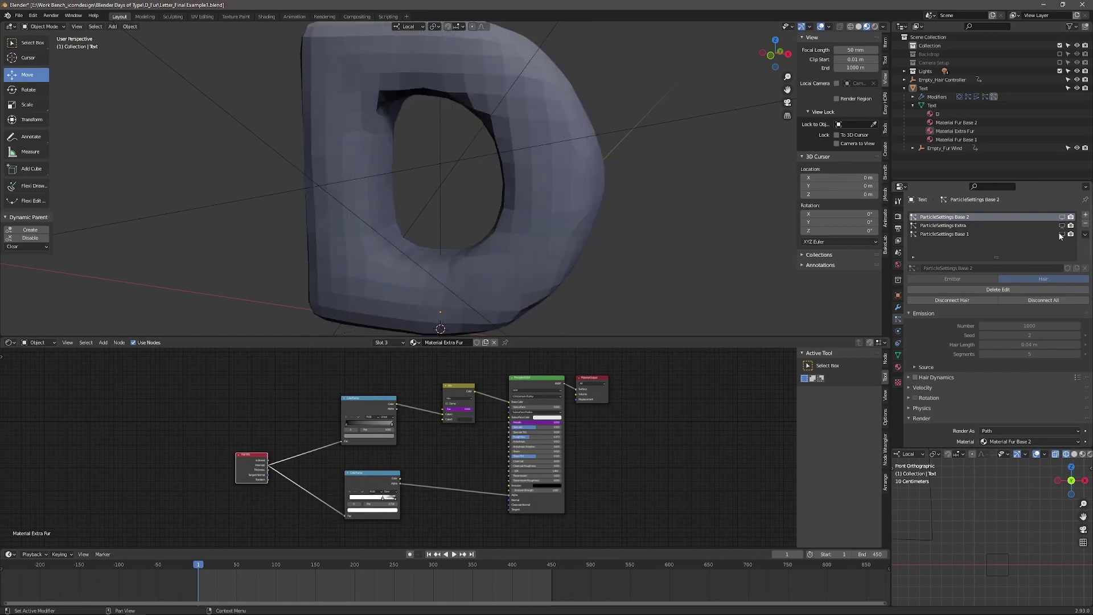
# Step: Show the Base 1 fur in the viewport and toggle the Base 2 fur display
pyautogui.click(1062, 234)
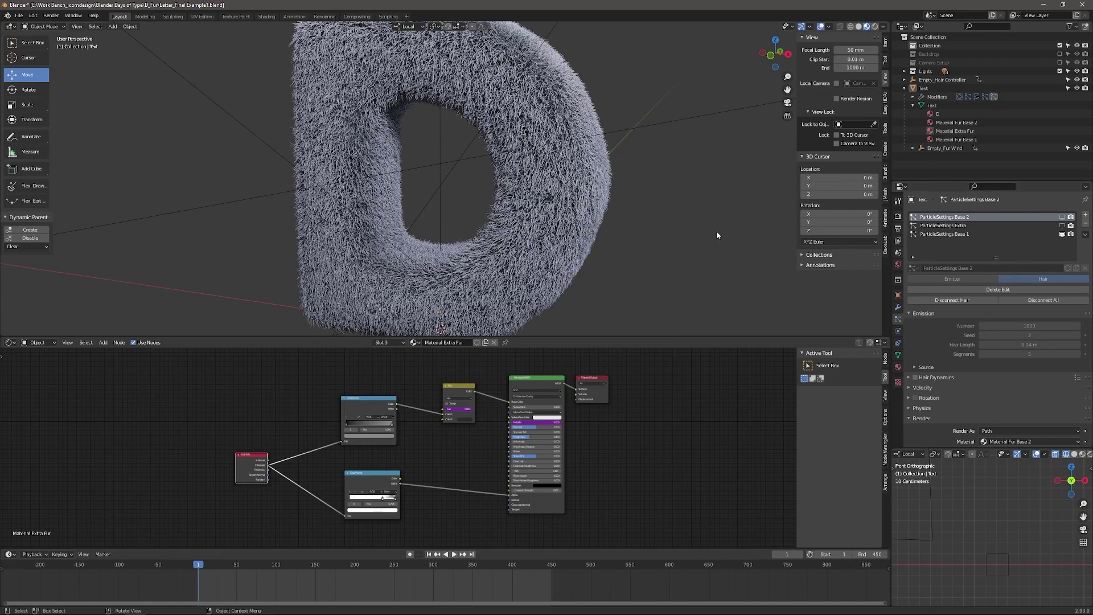
pyautogui.moveTo(716, 230)
pyautogui.mouseDown(button='middle')
pyautogui.moveTo(703, 229)
pyautogui.moveTo(708, 247)
pyautogui.mouseUp(button='middle')
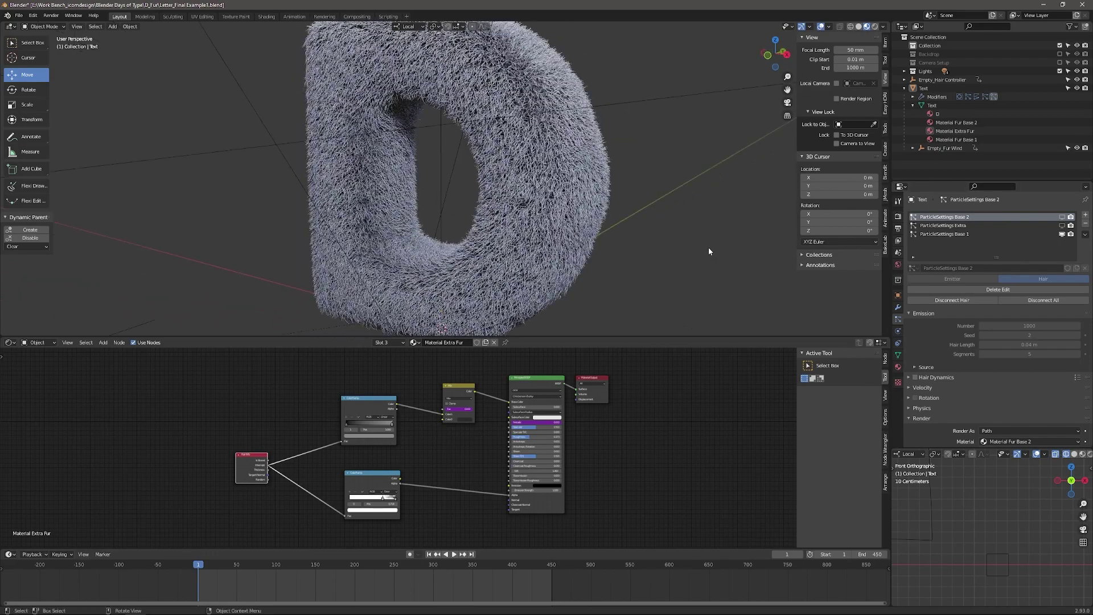
pyautogui.click(1061, 218)
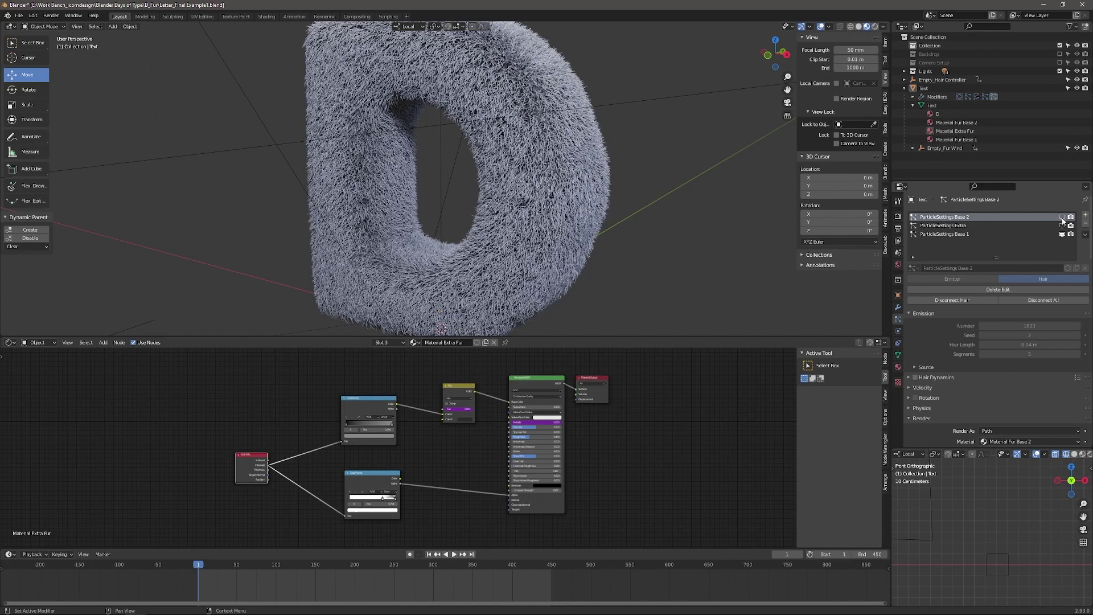
# Step: Zoom and orbit into the hole of the D to view individual fur strands
pyautogui.moveTo(634, 231); pyautogui.dragTo(659, 232, button='middle')
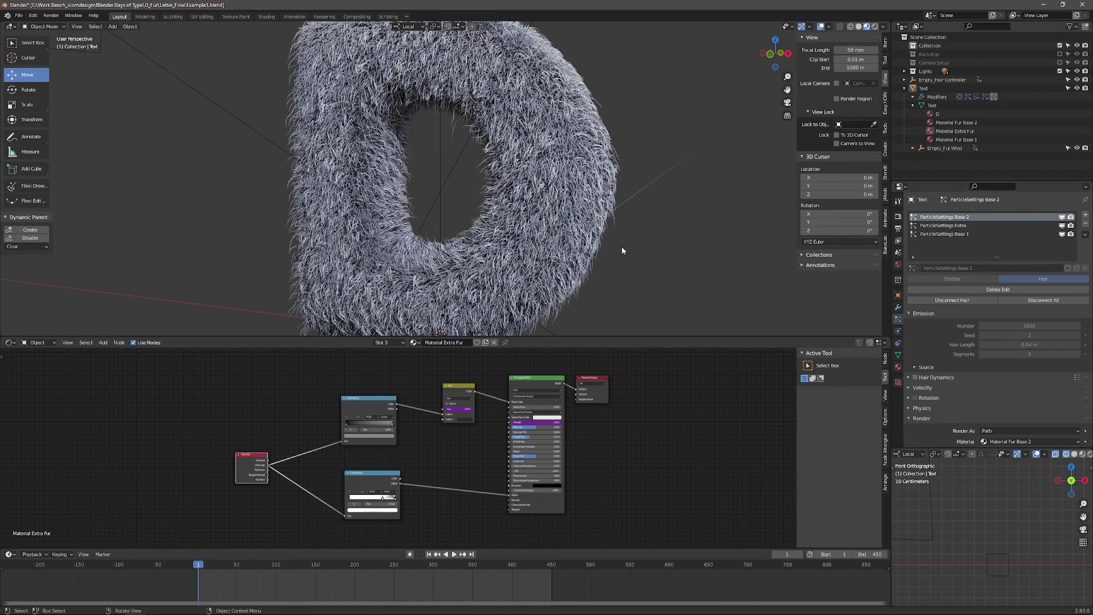
pyautogui.moveTo(623, 241); pyautogui.dragTo(633, 238, button='middle')
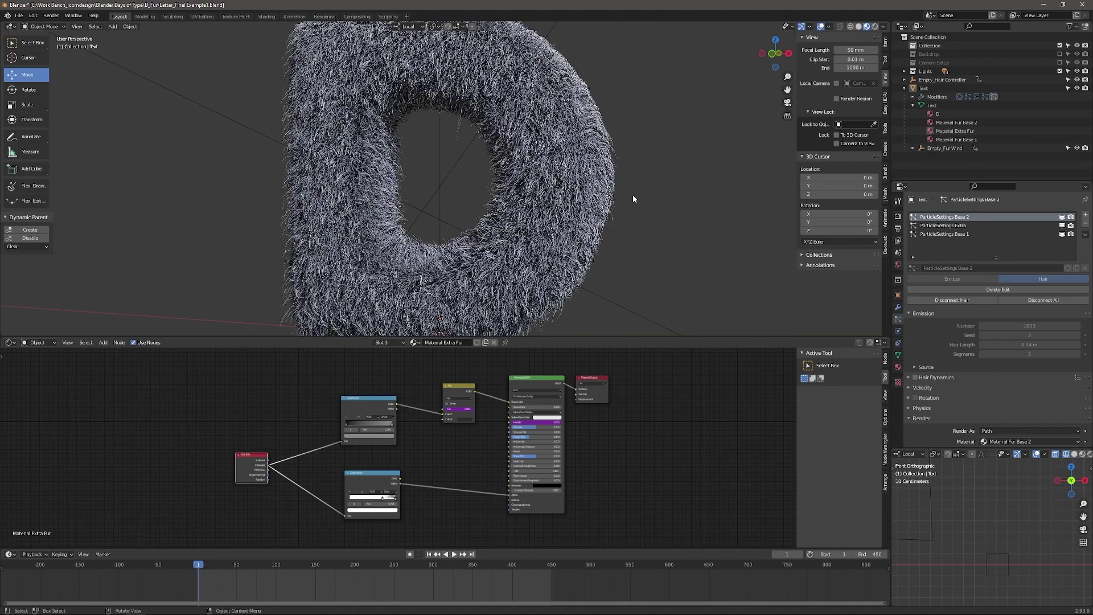
pyautogui.scroll(-2, 632, 195)
pyautogui.moveTo(617, 200)
pyautogui.mouseDown(button='middle')
pyautogui.moveTo(598, 215)
pyautogui.moveTo(612, 214)
pyautogui.mouseUp(button='middle')
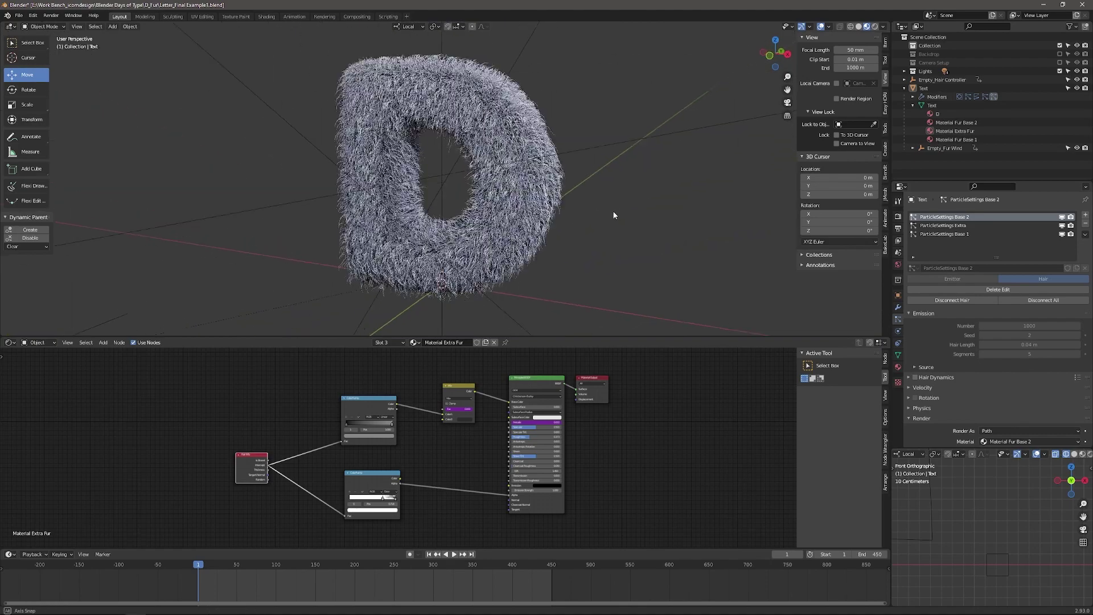
pyautogui.scroll(3, 654, 222)
pyautogui.scroll(2, 680, 227)
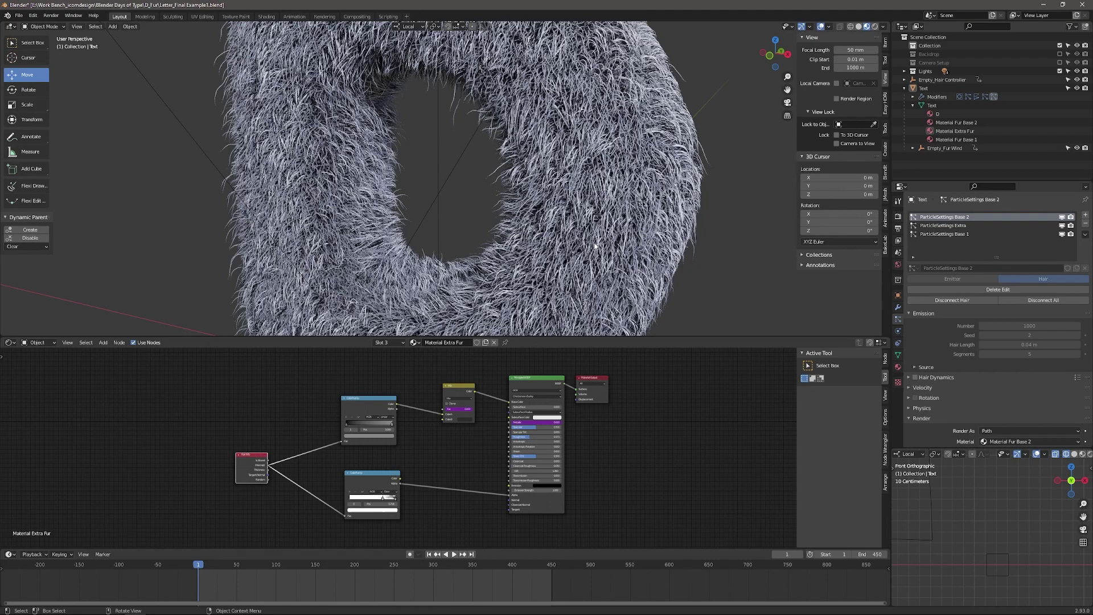
pyautogui.scroll(5, 407, 186)
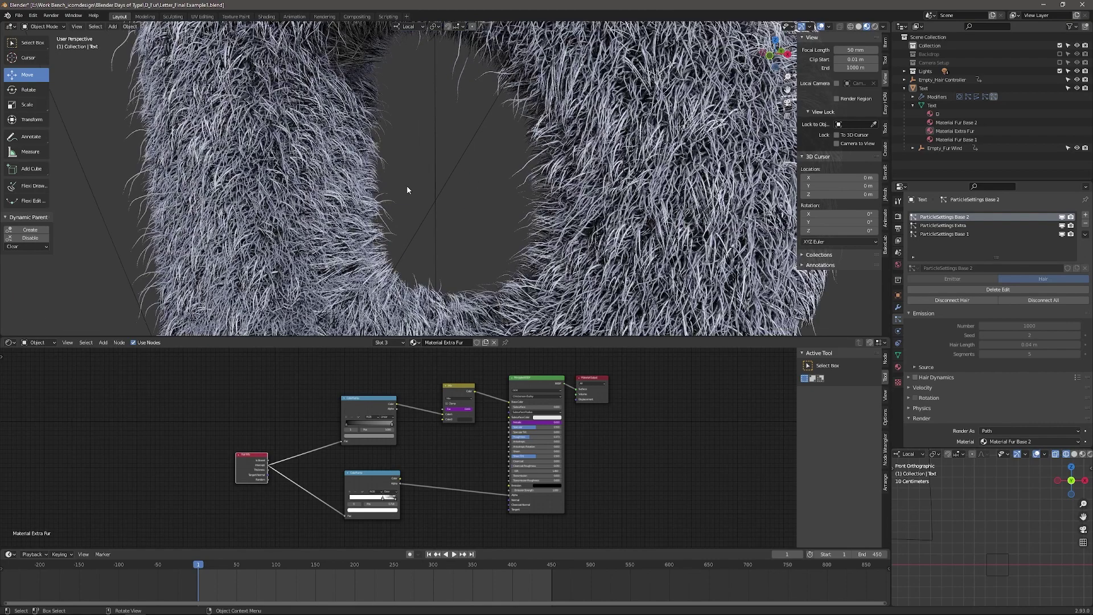
pyautogui.moveTo(383, 169)
pyautogui.mouseDown(button='middle')
pyautogui.moveTo(375, 162)
pyautogui.moveTo(396, 185)
pyautogui.moveTo(380, 182)
pyautogui.mouseUp(button='middle')
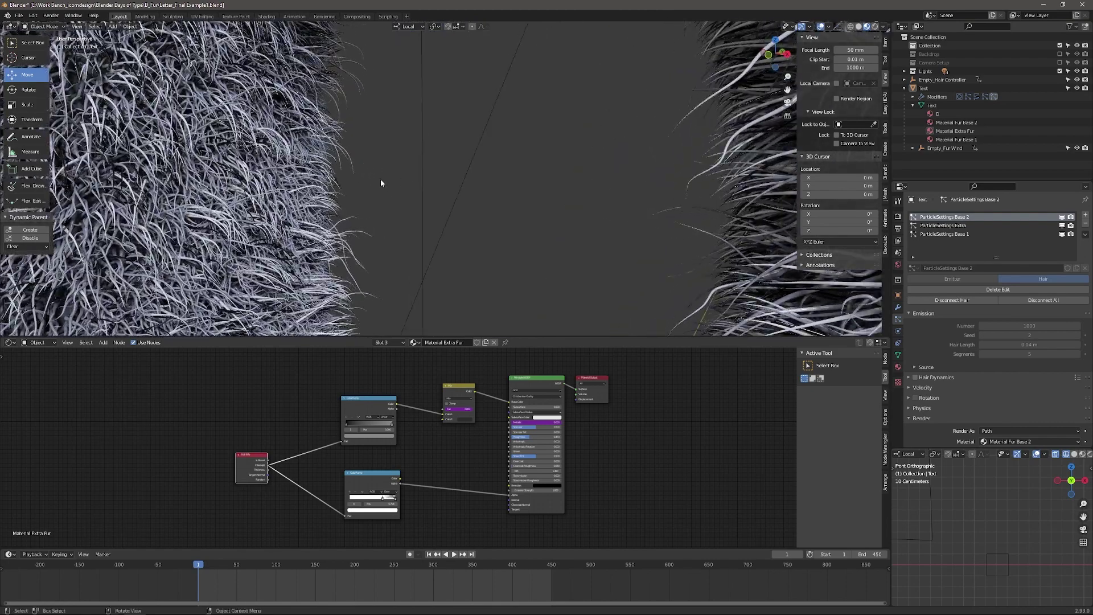
# Step: Select the Text object in the Outliner, then deselect it
pyautogui.click(353, 166)
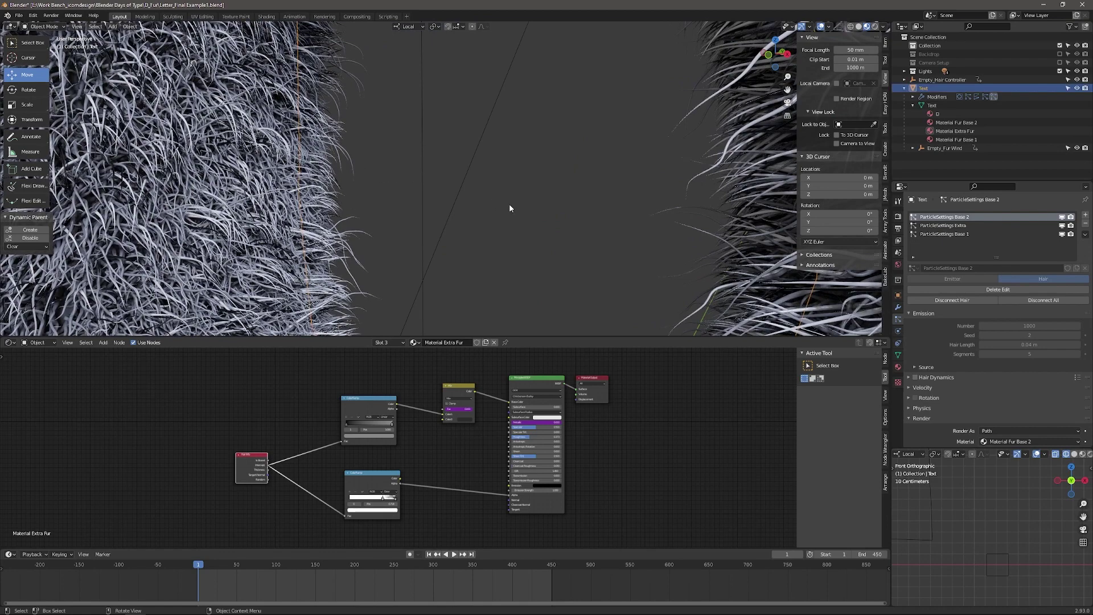
pyautogui.click(371, 200)
pyautogui.moveTo(371, 200)
pyautogui.mouseDown(button='middle')
pyautogui.moveTo(366, 183)
pyautogui.moveTo(480, 237)
pyautogui.moveTo(446, 169)
pyautogui.moveTo(446, 105)
pyautogui.moveTo(375, 183)
pyautogui.mouseUp(button='middle')
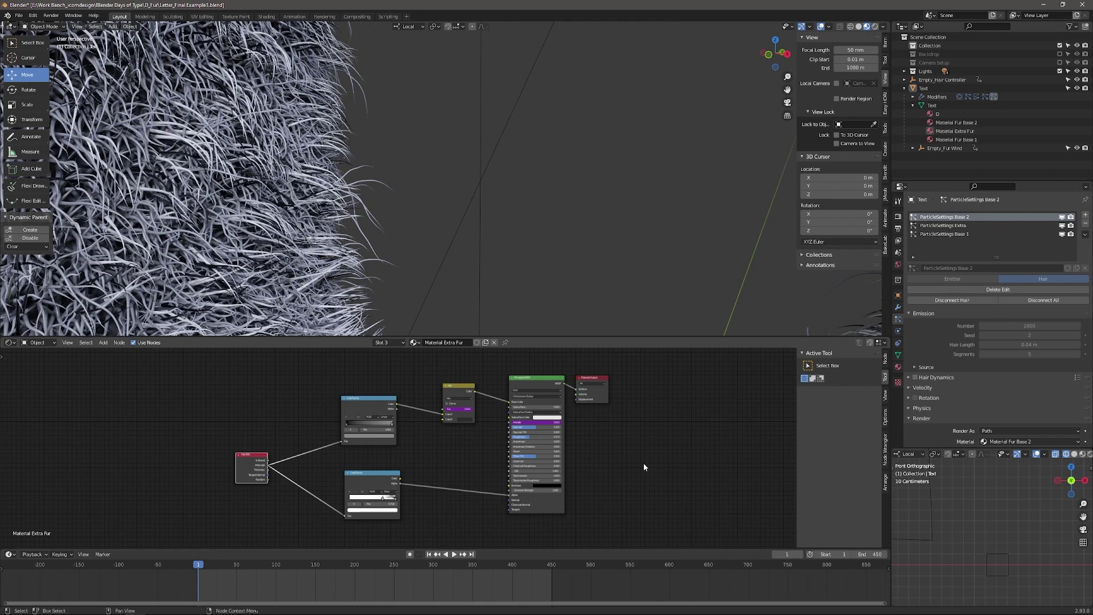
# Step: Shift the Hair Info node and the upper ColorRamp node slightly left
pyautogui.scroll(2, 456, 444)
pyautogui.moveTo(456, 447); pyautogui.dragTo(519, 450, button='middle')
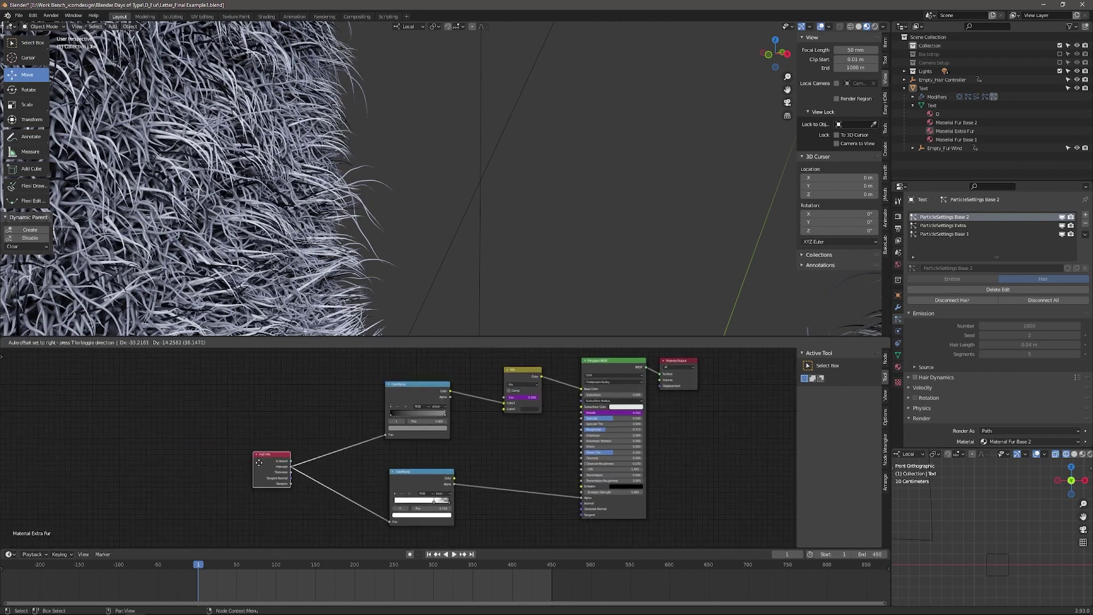
pyautogui.scroll(3, 336, 448)
pyautogui.moveTo(336, 447); pyautogui.dragTo(309, 473, button='middle')
pyautogui.scroll(-2, 309, 470)
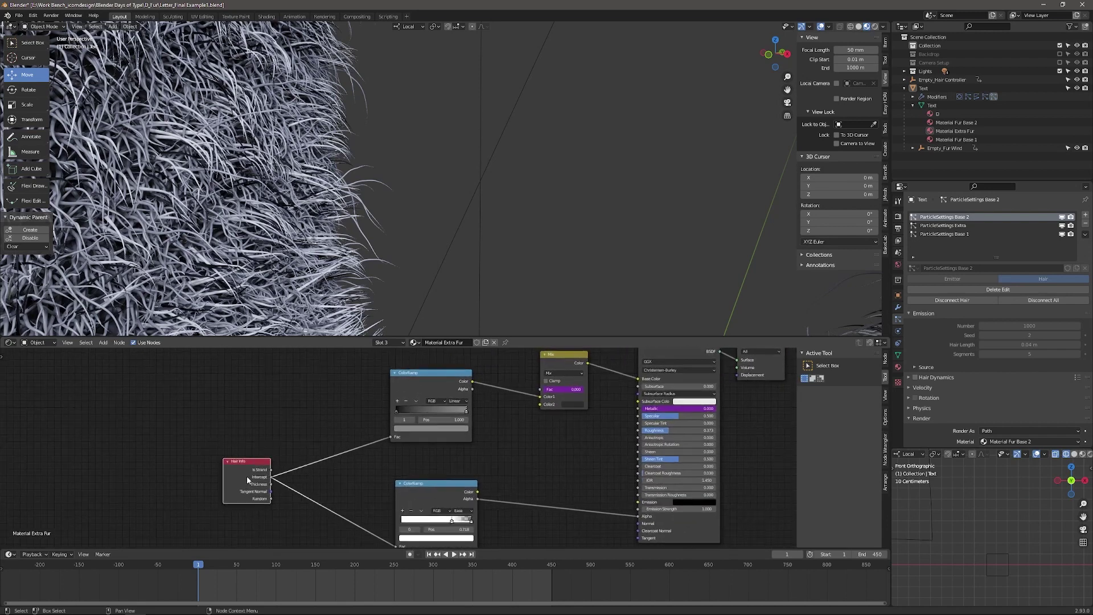
pyautogui.moveTo(248, 479); pyautogui.dragTo(237, 482)
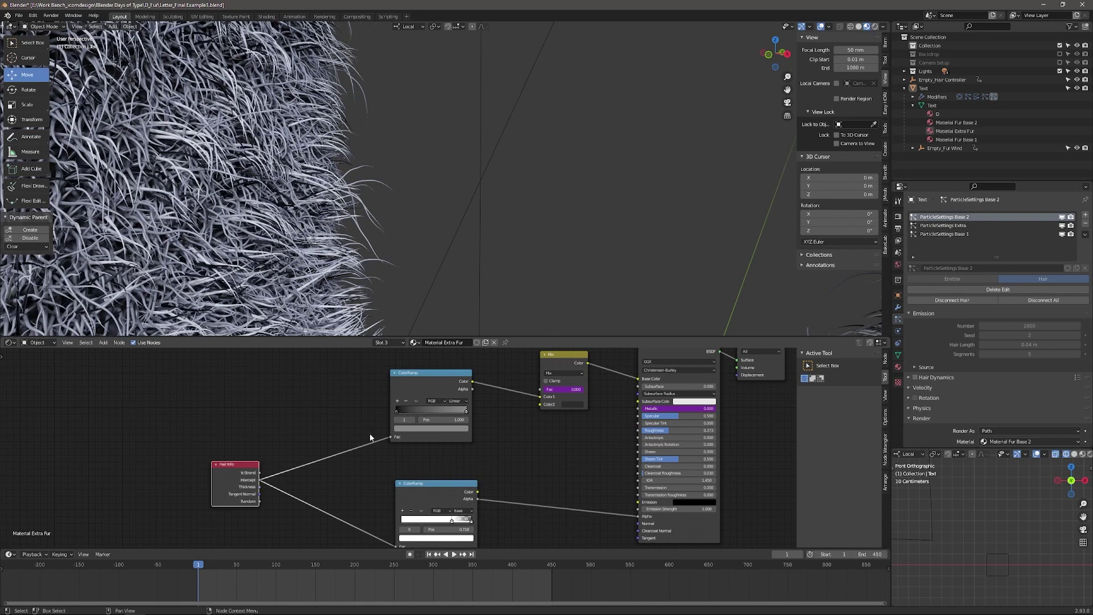
pyautogui.moveTo(430, 382); pyautogui.dragTo(422, 382)
# Step: Raise the upper ColorRamp node and move the lower ColorRamp node left into place
pyautogui.moveTo(487, 412); pyautogui.dragTo(476, 425, button='middle')
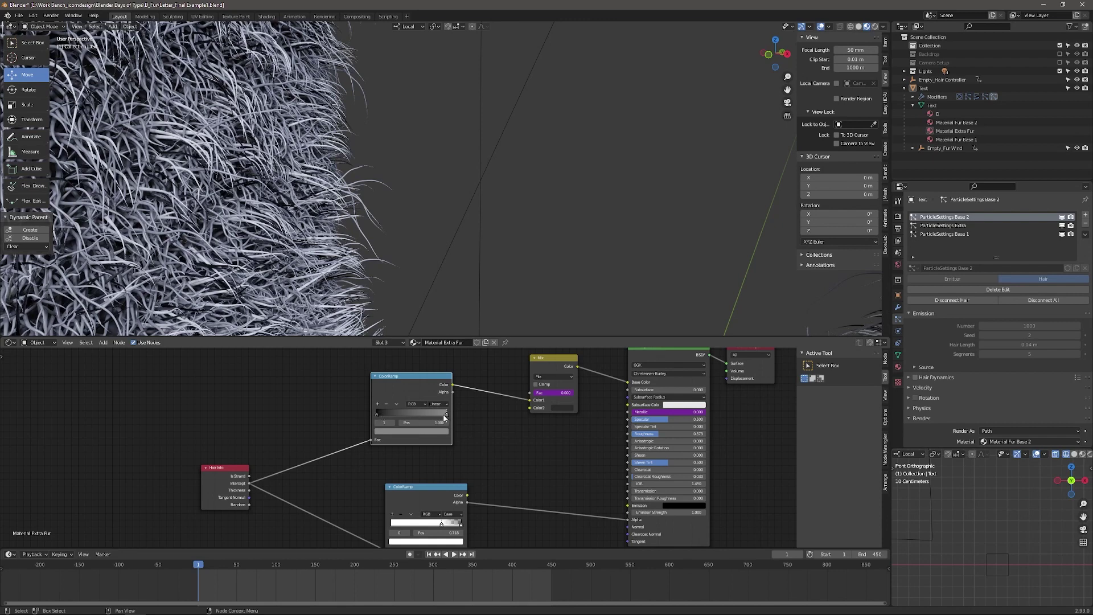
pyautogui.moveTo(514, 440); pyautogui.dragTo(470, 445, button='middle')
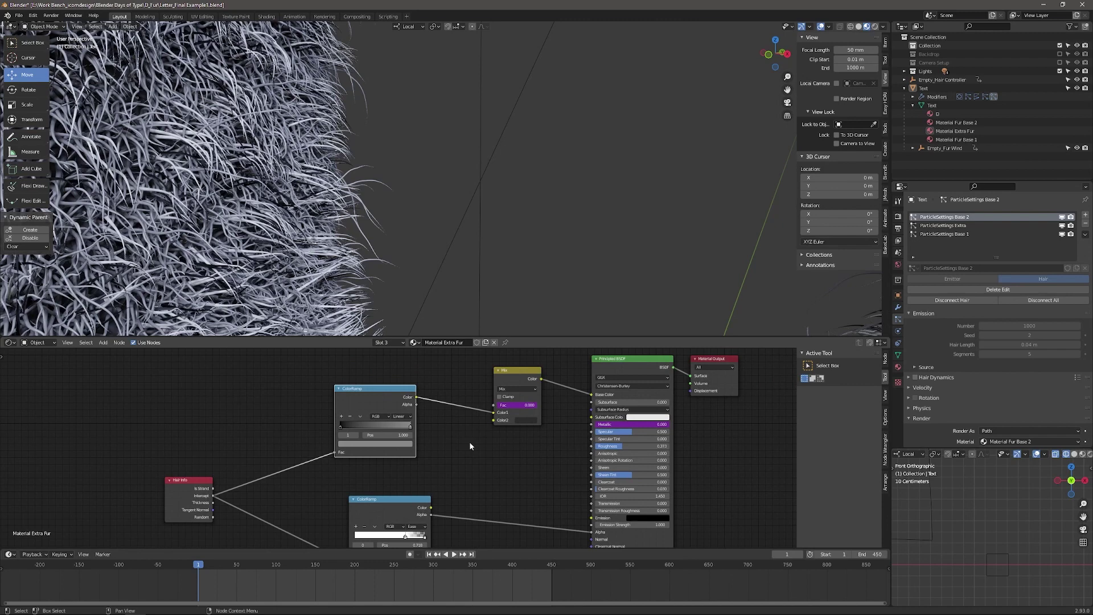
pyautogui.moveTo(398, 402); pyautogui.dragTo(396, 391)
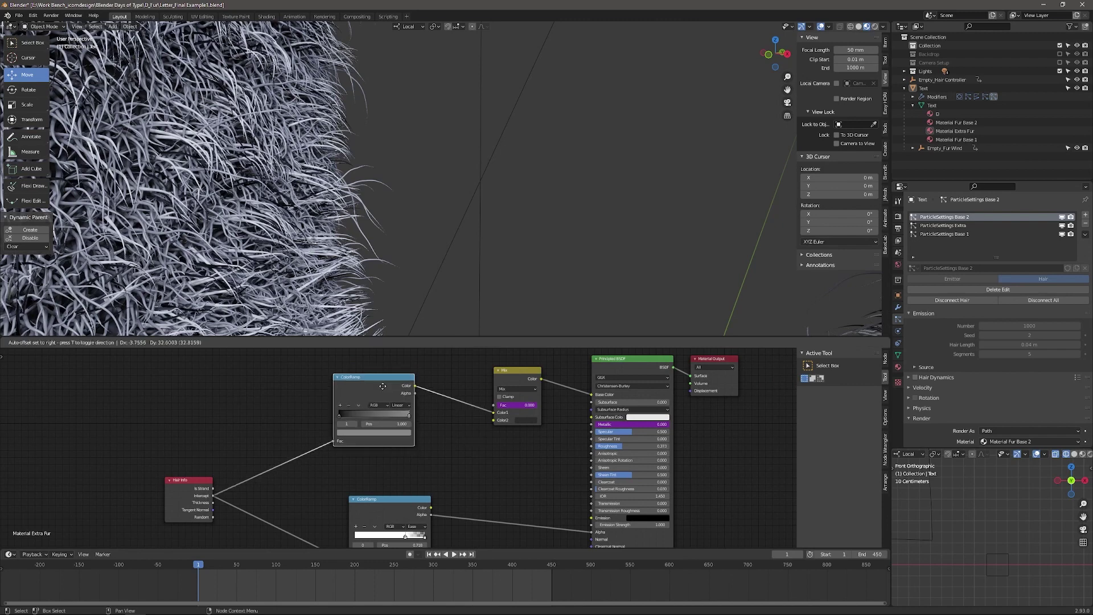
pyautogui.moveTo(486, 449); pyautogui.dragTo(505, 480, button='middle')
pyautogui.moveTo(444, 444); pyautogui.dragTo(427, 447)
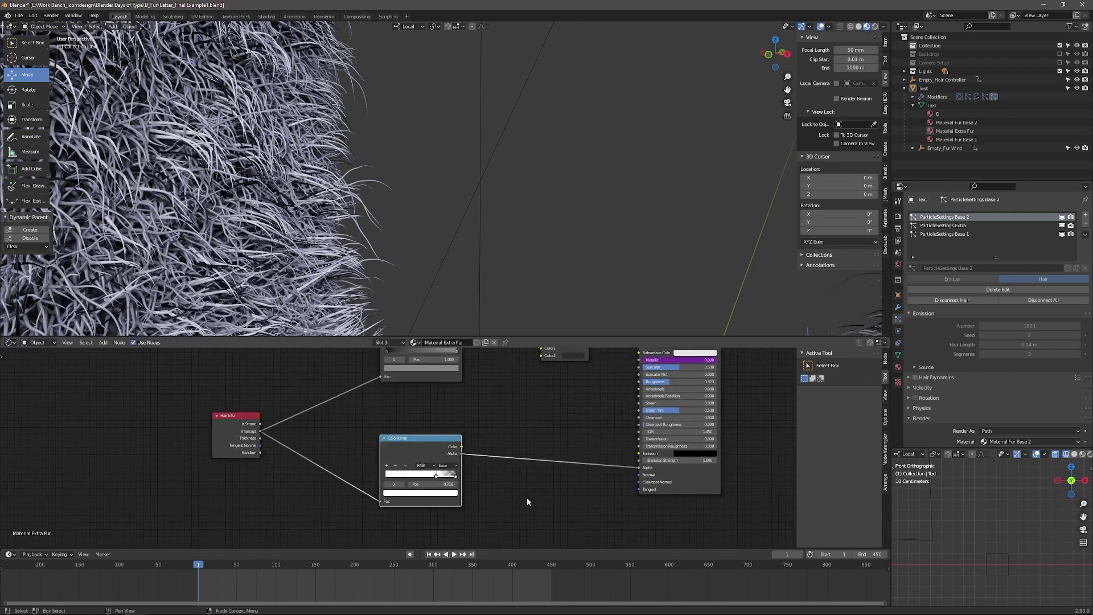
pyautogui.moveTo(527, 496); pyautogui.dragTo(524, 499, button='middle')
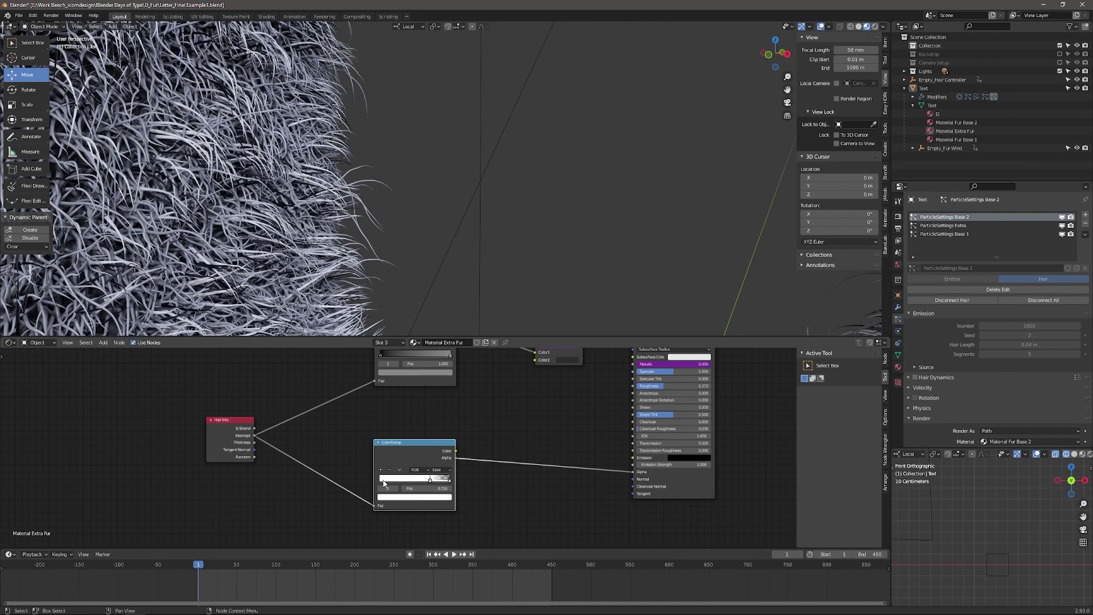
# Step: Zoom in on the rearranged nodes and bring the Principled BSDF values fully into view
pyautogui.scroll(2, 477, 493)
pyautogui.moveTo(477, 493); pyautogui.dragTo(482, 455, button='middle')
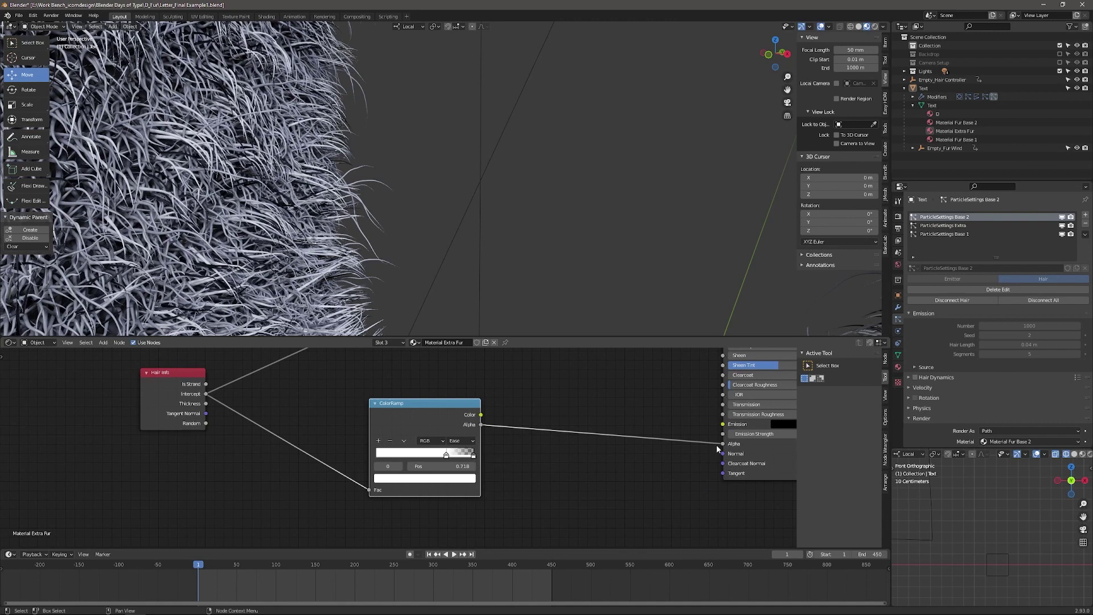
pyautogui.scroll(-2, 665, 443)
pyautogui.moveTo(581, 417); pyautogui.dragTo(500, 453, button='middle')
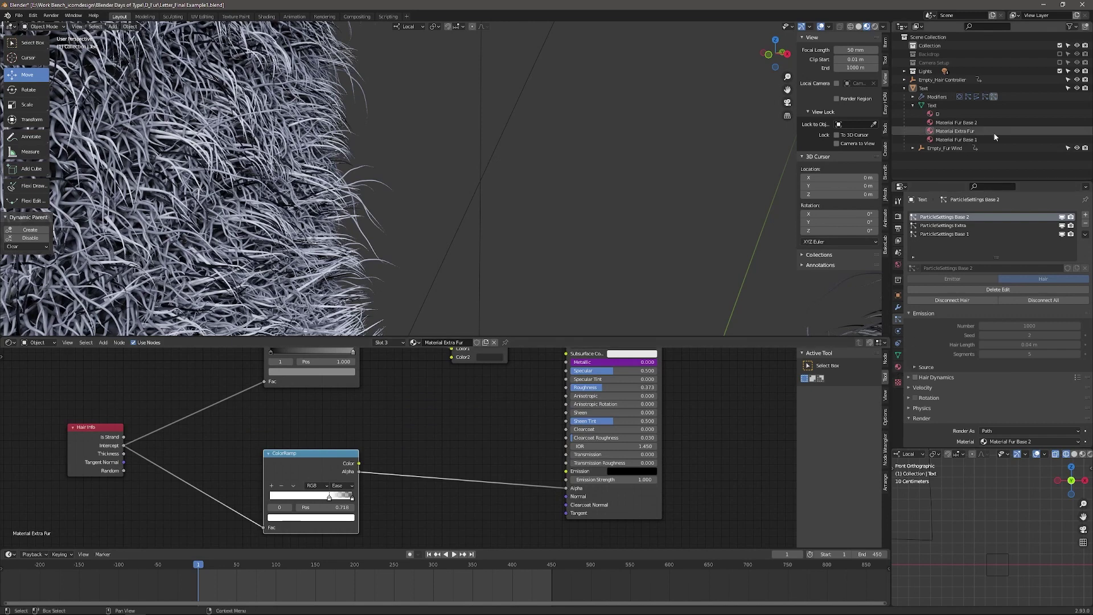
# Step: Select Material Extra Fur and scroll to its Settings showing Alpha Hashed blend and shadow modes
pyautogui.click(955, 131)
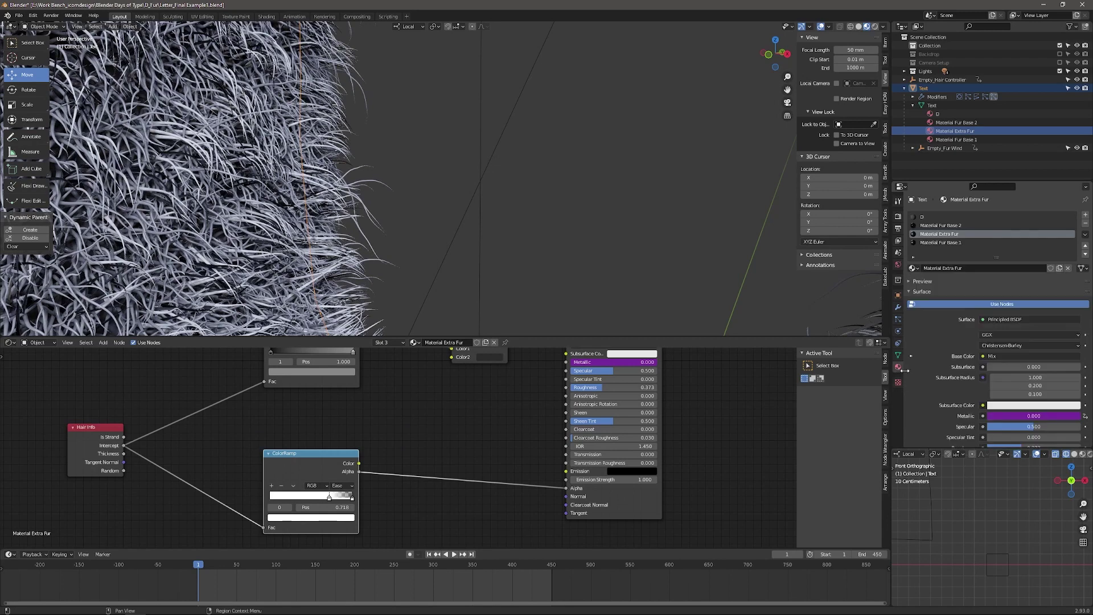
pyautogui.scroll(-10, 937, 386)
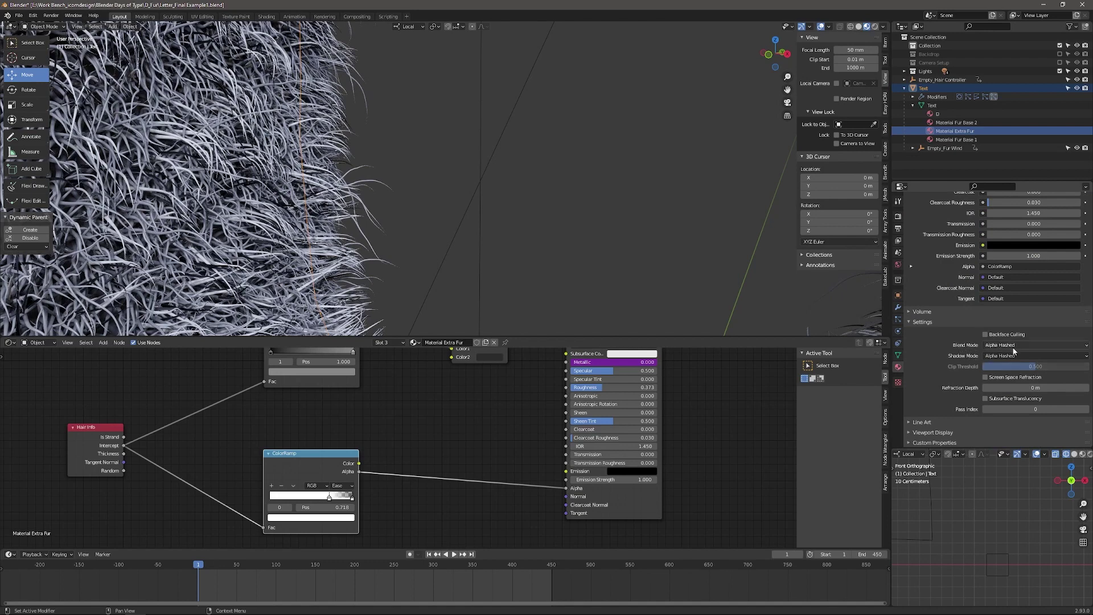
pyautogui.moveTo(417, 223); pyautogui.dragTo(405, 215, button='middle')
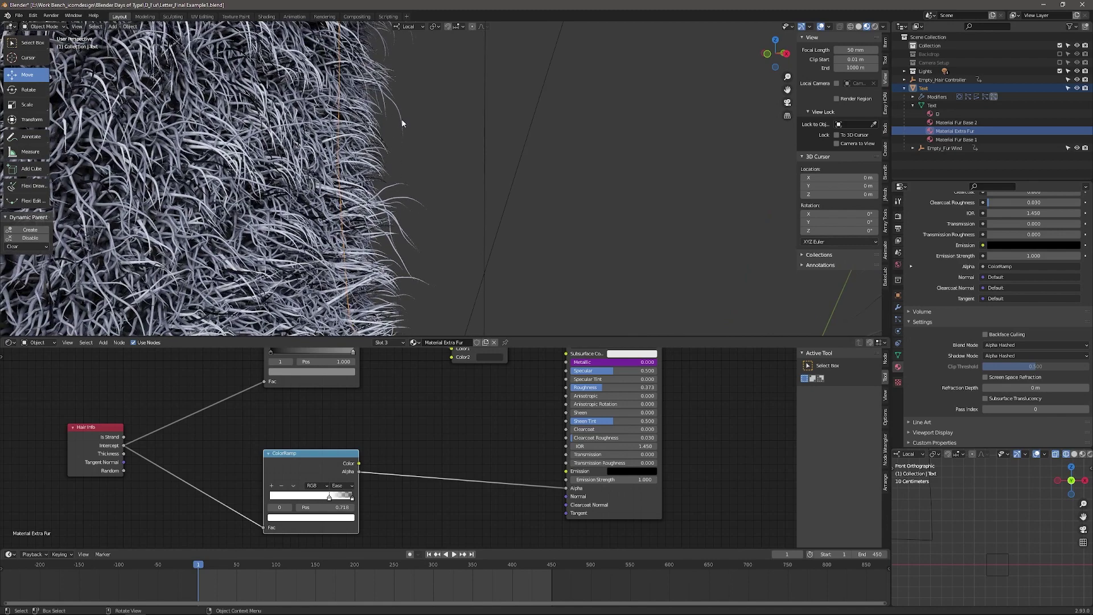
pyautogui.scroll(4, 412, 228)
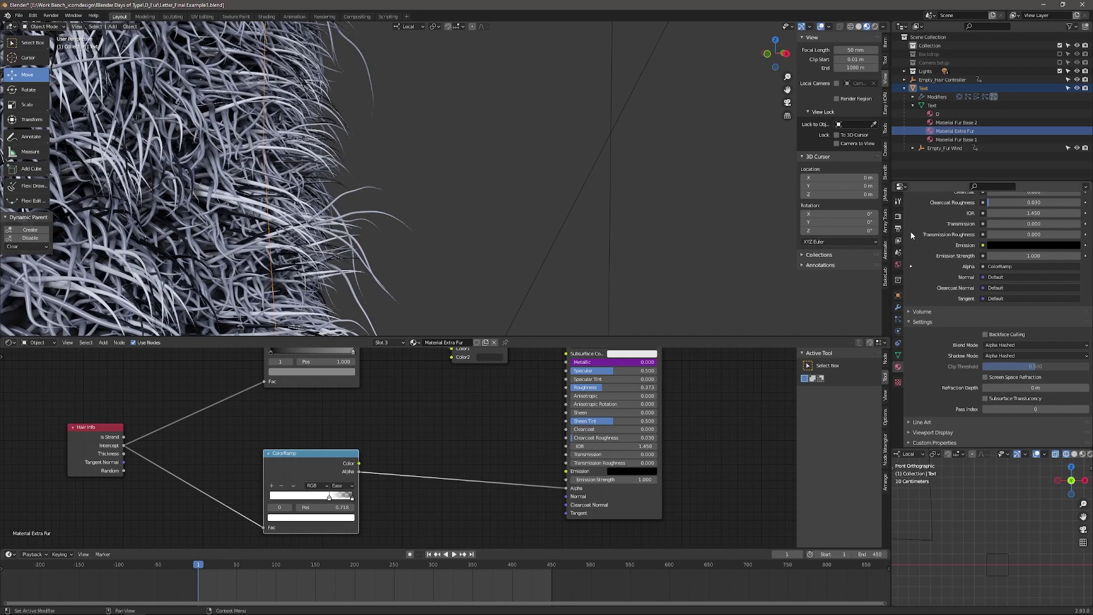
pyautogui.scroll(15, 910, 235)
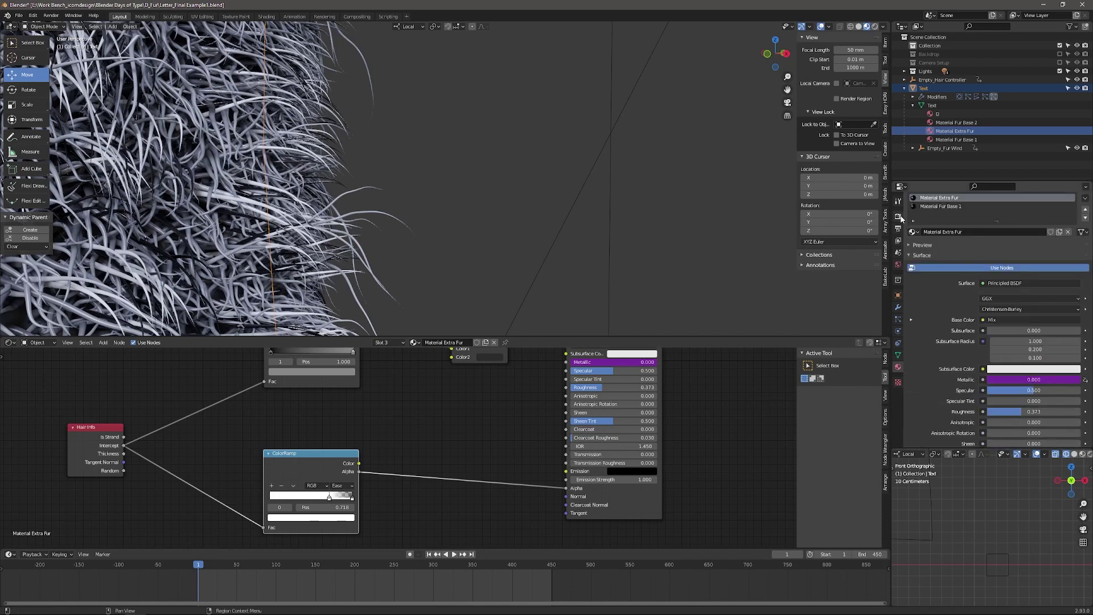
# Step: Show the Render settings and orbit and zoom out to view the whole letter D
pyautogui.click(898, 217)
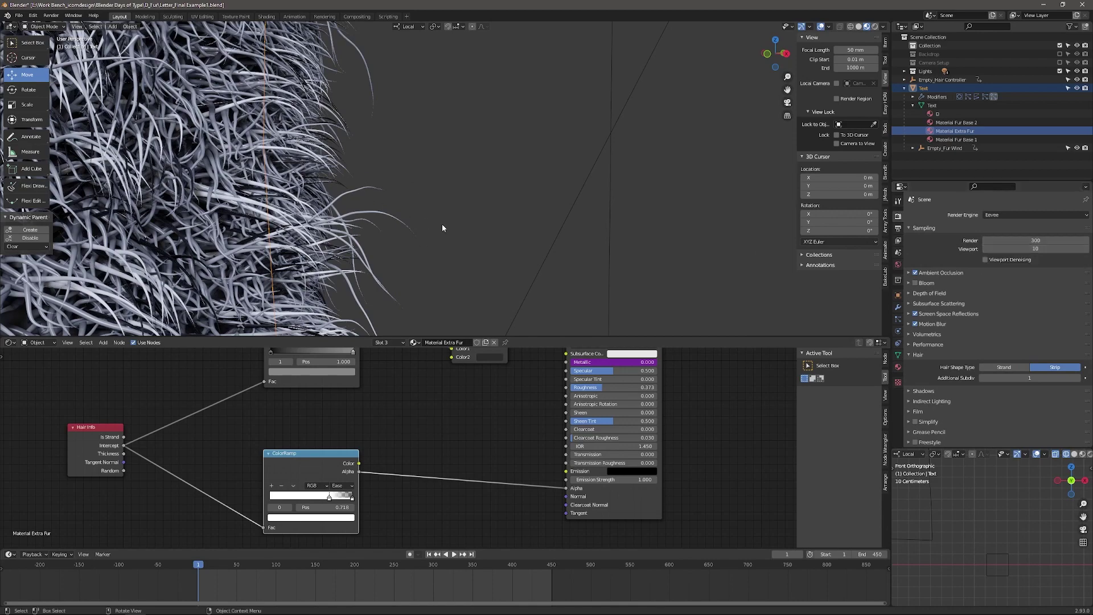
pyautogui.moveTo(443, 228); pyautogui.dragTo(717, 254, button='middle')
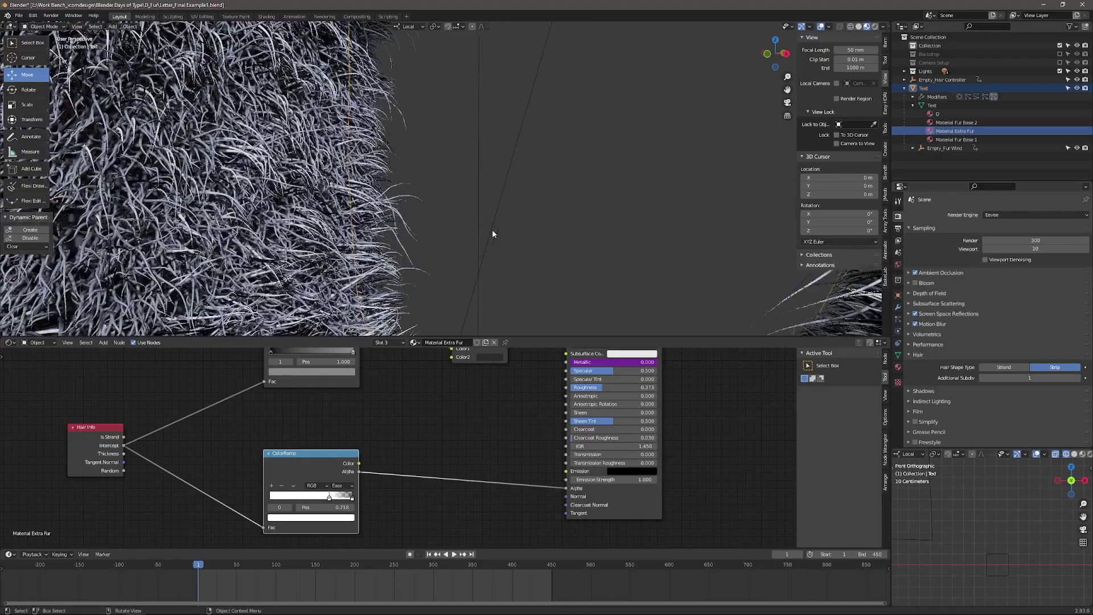
pyautogui.moveTo(493, 234); pyautogui.dragTo(620, 208, button='middle')
pyautogui.scroll(-5, 691, 237)
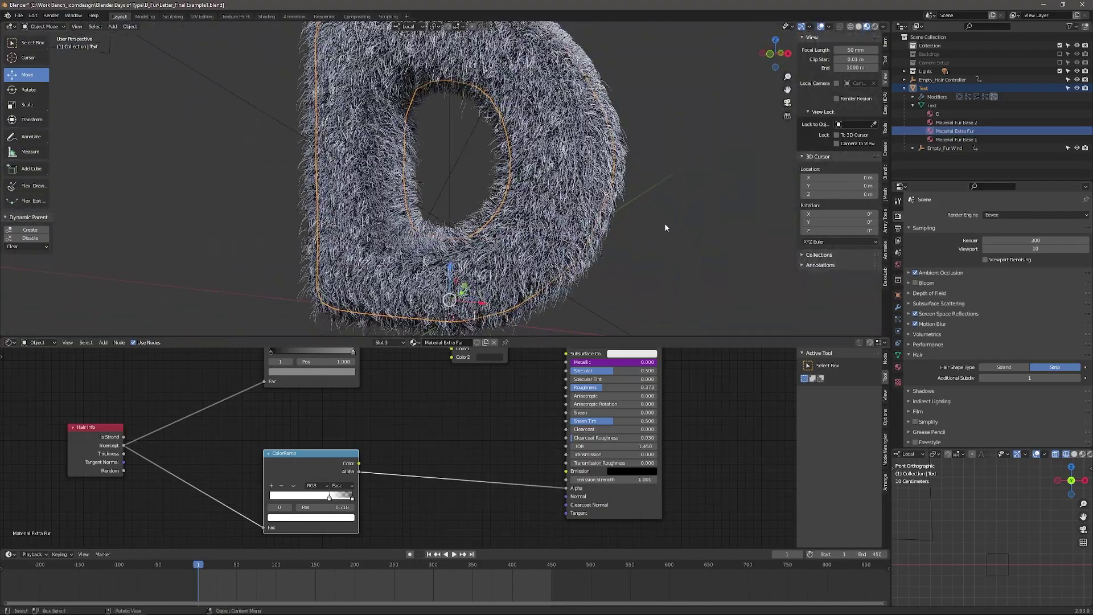
pyautogui.scroll(4, 665, 227)
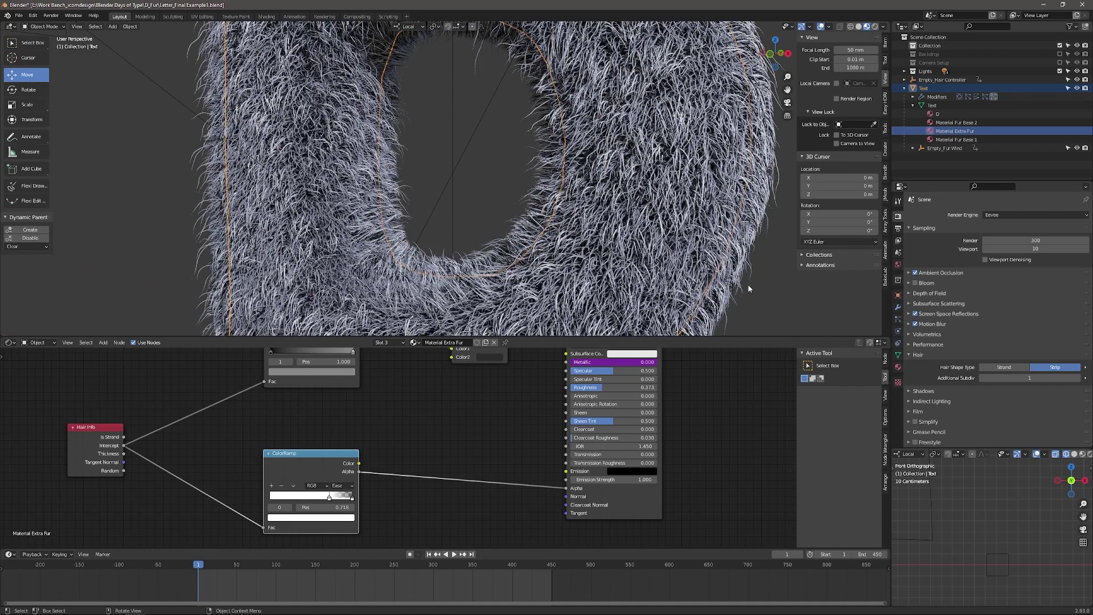
pyautogui.scroll(-3, 740, 279)
# Step: Deselect everything and pan the Shader Editor to show the Mix and upper ColorRamp nodes
pyautogui.click(721, 275)
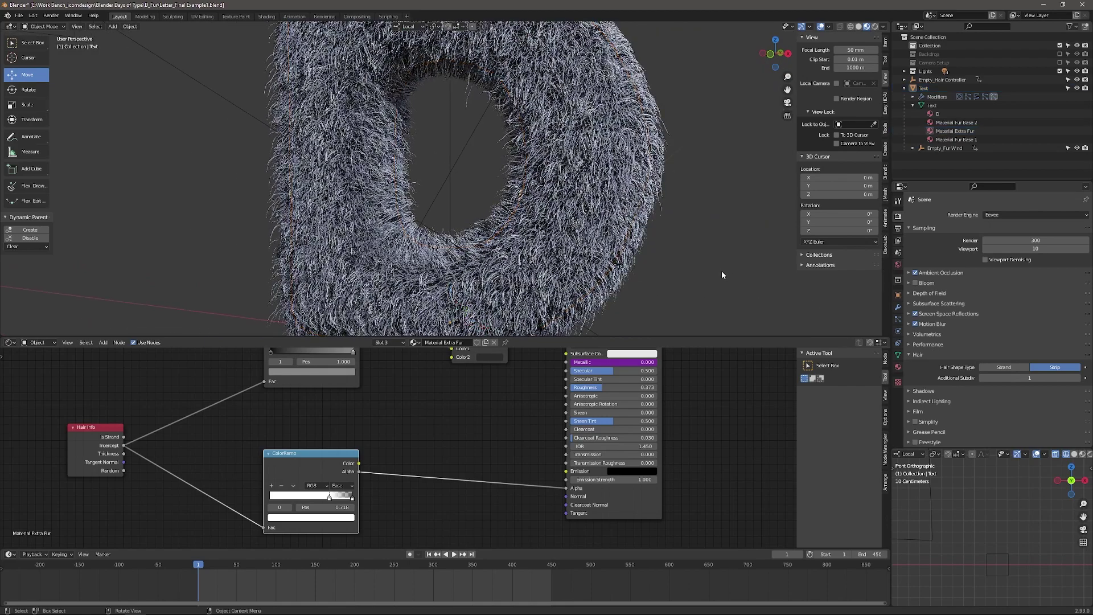
pyautogui.moveTo(497, 380); pyautogui.dragTo(494, 440, button='middle')
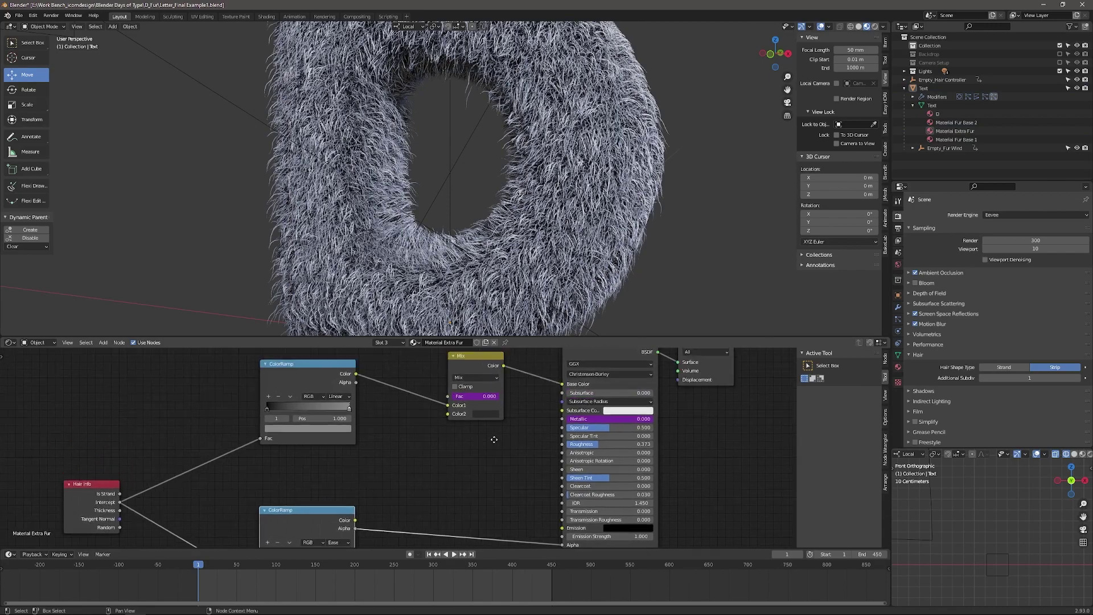
pyautogui.scroll(-3, 561, 219)
# Step: Orbit to frame the furry D and jump to the animation's end, where fur turns dark and glossy
pyautogui.moveTo(561, 219); pyautogui.dragTo(585, 227, button='middle')
pyautogui.scroll(3, 585, 226)
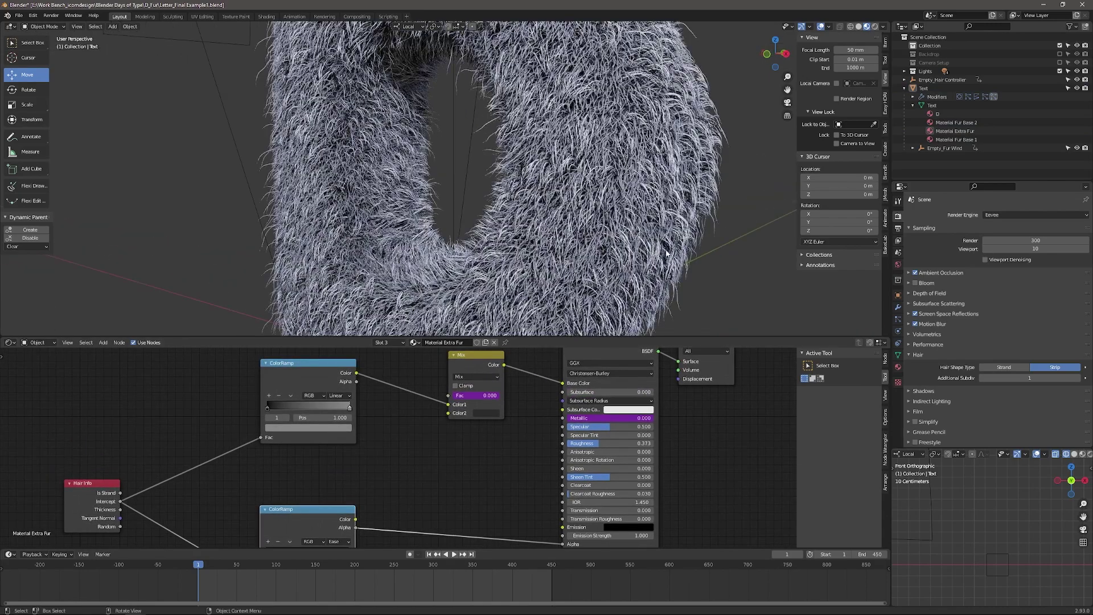
pyautogui.moveTo(666, 254); pyautogui.dragTo(656, 250, button='middle')
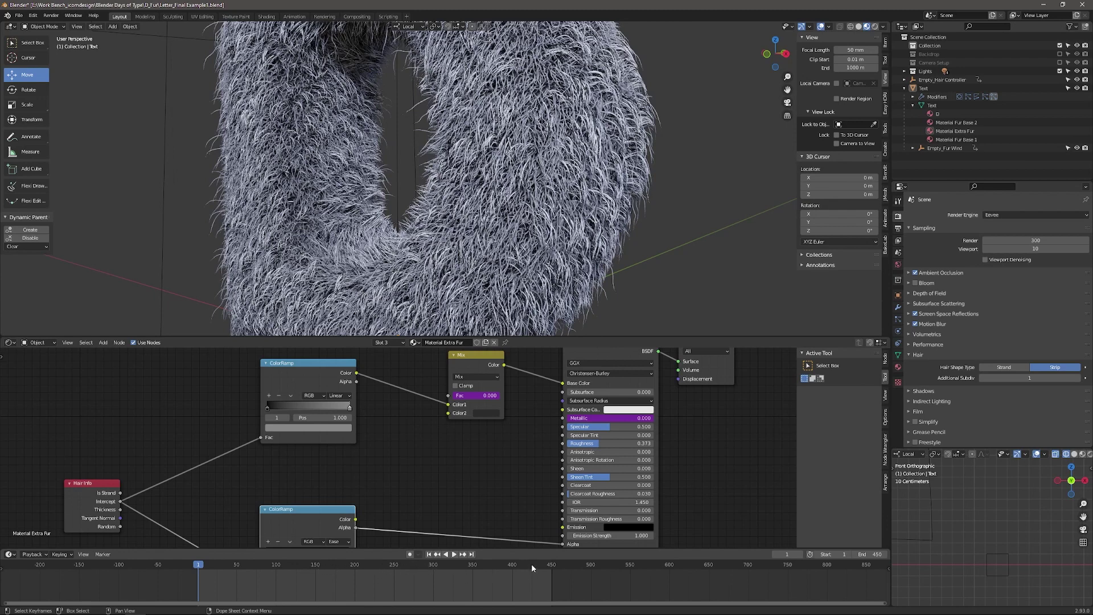
pyautogui.press('Up')
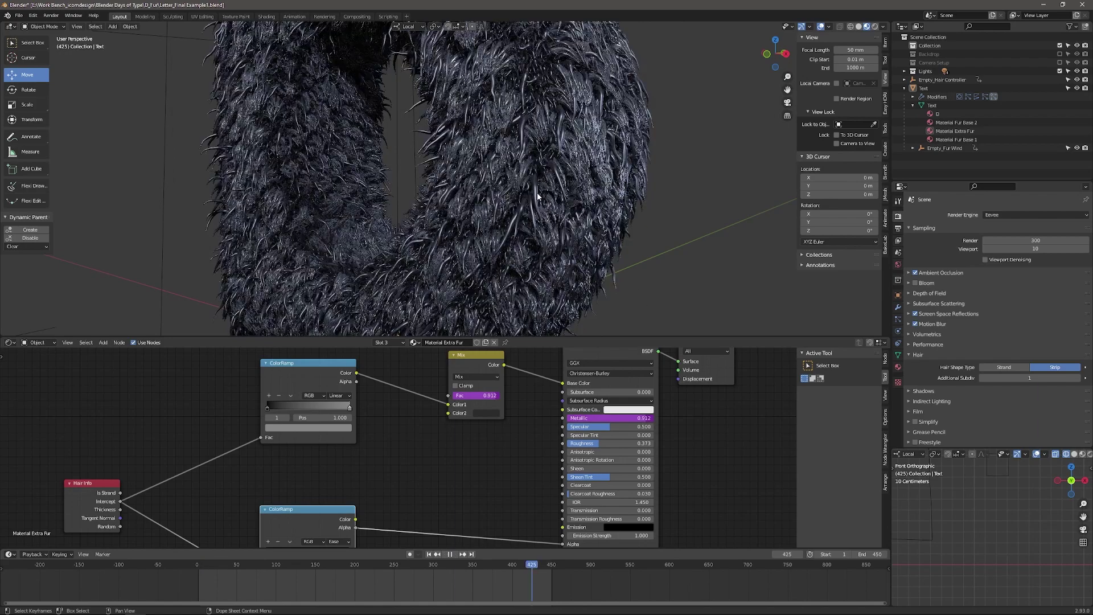
pyautogui.moveTo(555, 235); pyautogui.dragTo(538, 214, button='middle')
pyautogui.scroll(2, 537, 212)
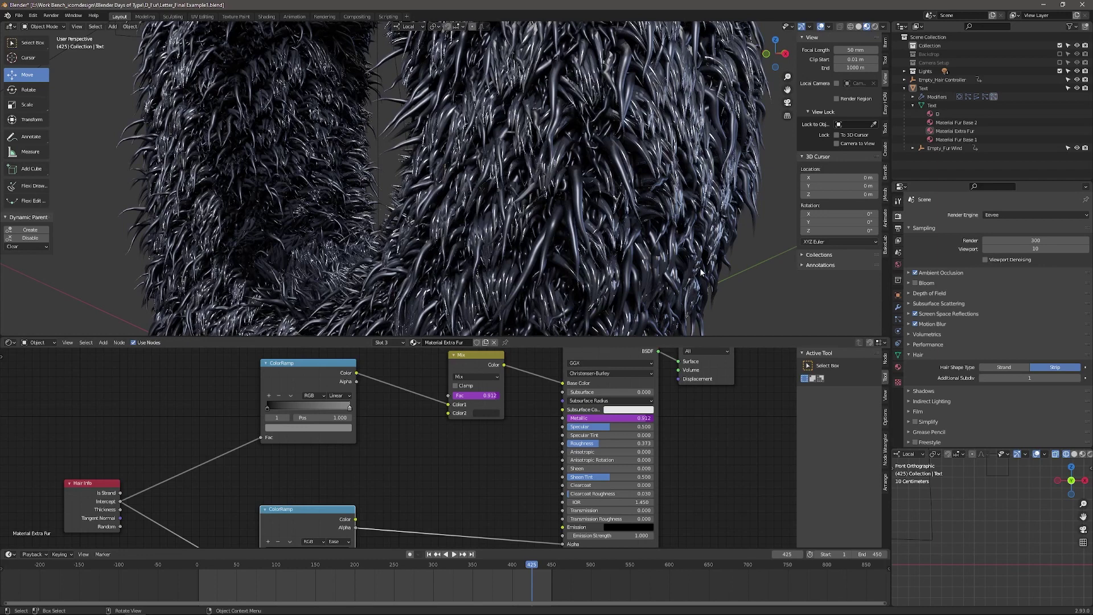
# Step: Switch to the ParticleSettings Extra fur system and scroll to its driven Diameter Root under Hair Shape
pyautogui.click(897, 319)
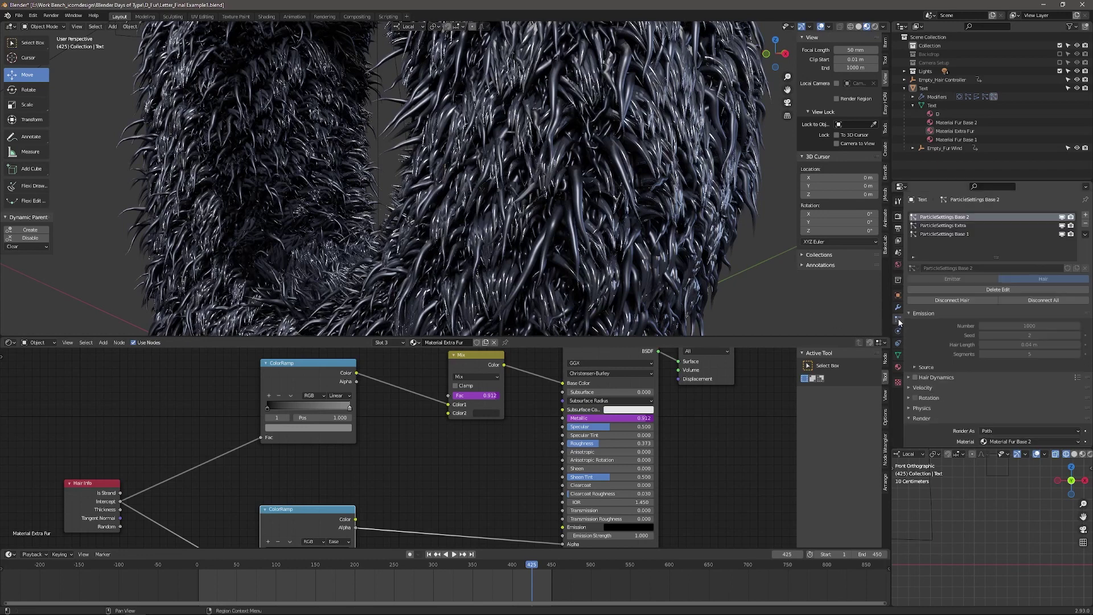
pyautogui.scroll(-1, 976, 217)
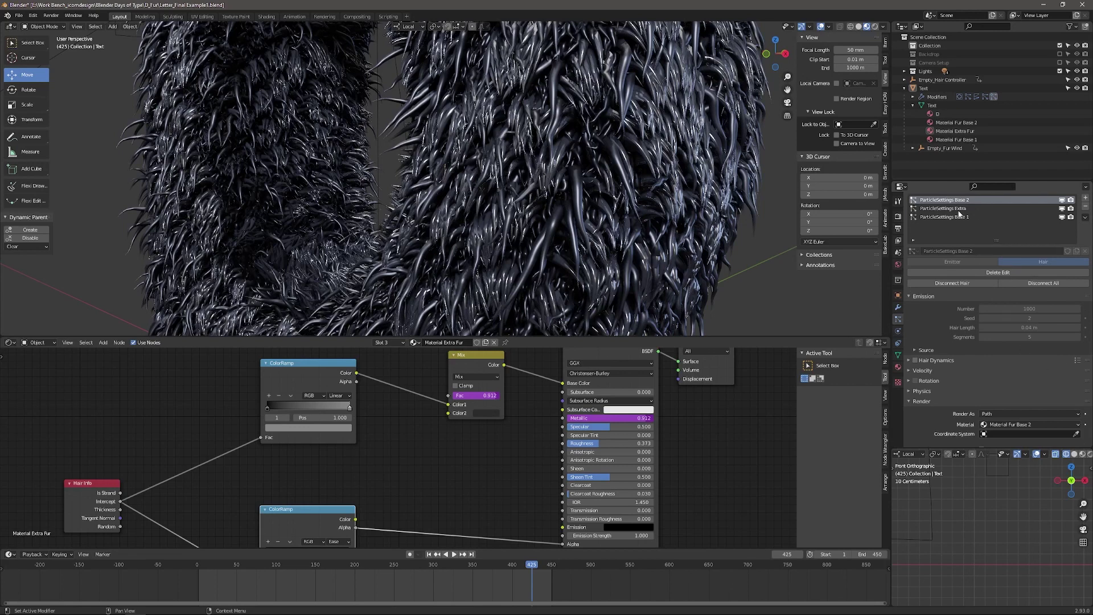
pyautogui.click(960, 209)
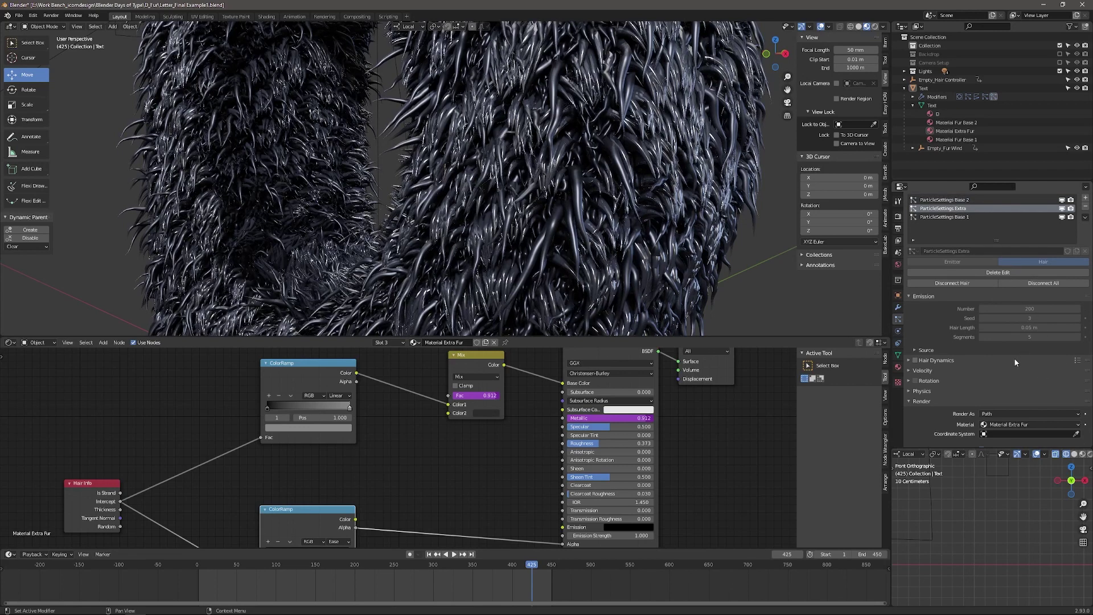
pyautogui.scroll(-20, 1016, 362)
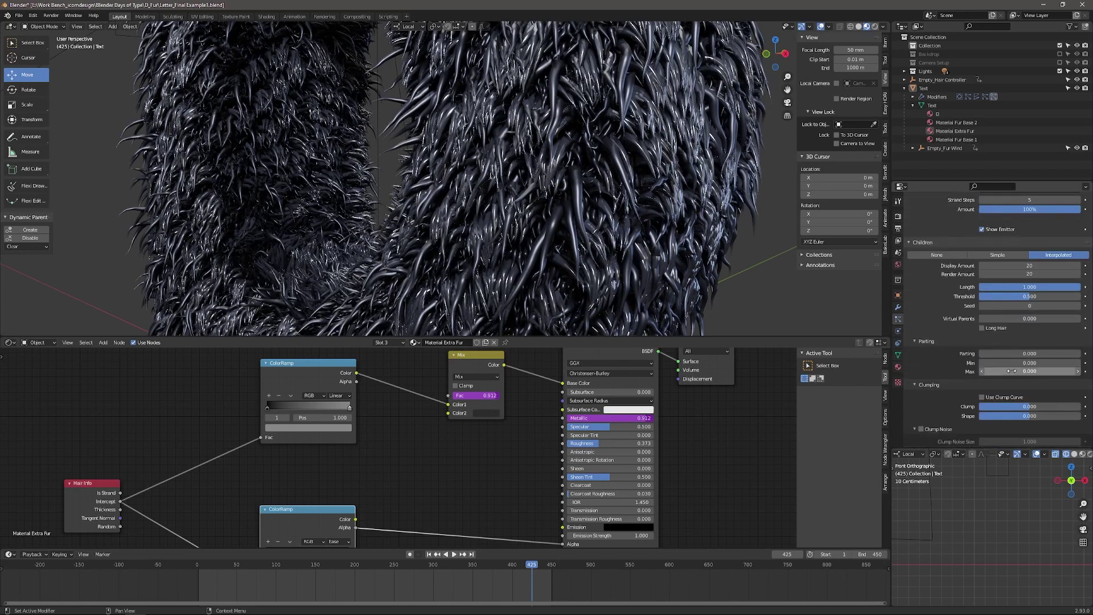
pyautogui.scroll(-12, 1010, 371)
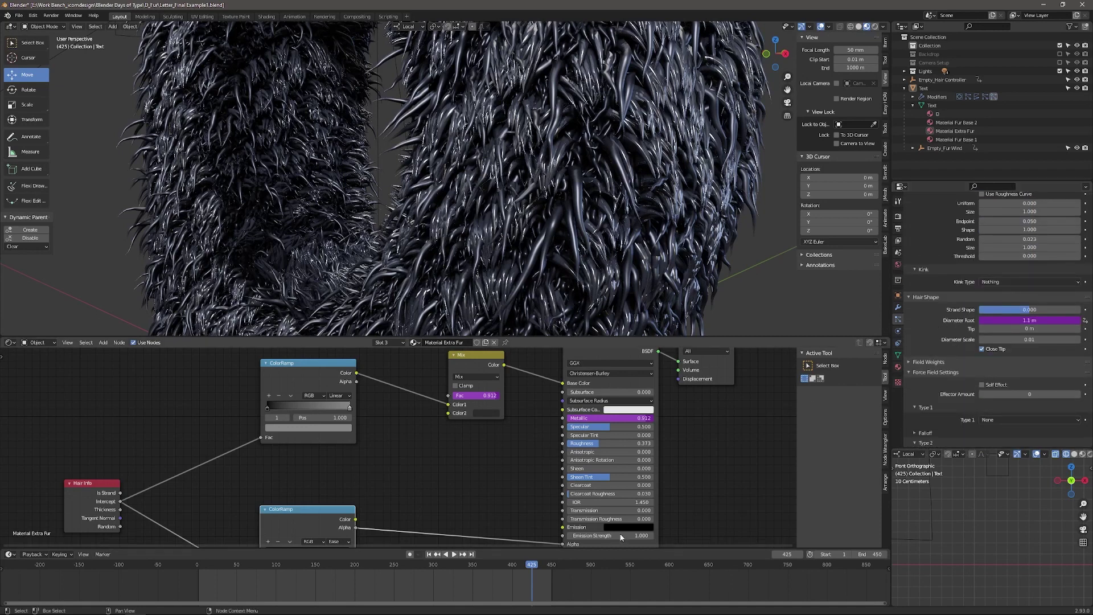
# Step: Select Empty_Hair_Controller, then the letter's Material Extra Fur, and scroll through its settings
pyautogui.click(998, 474)
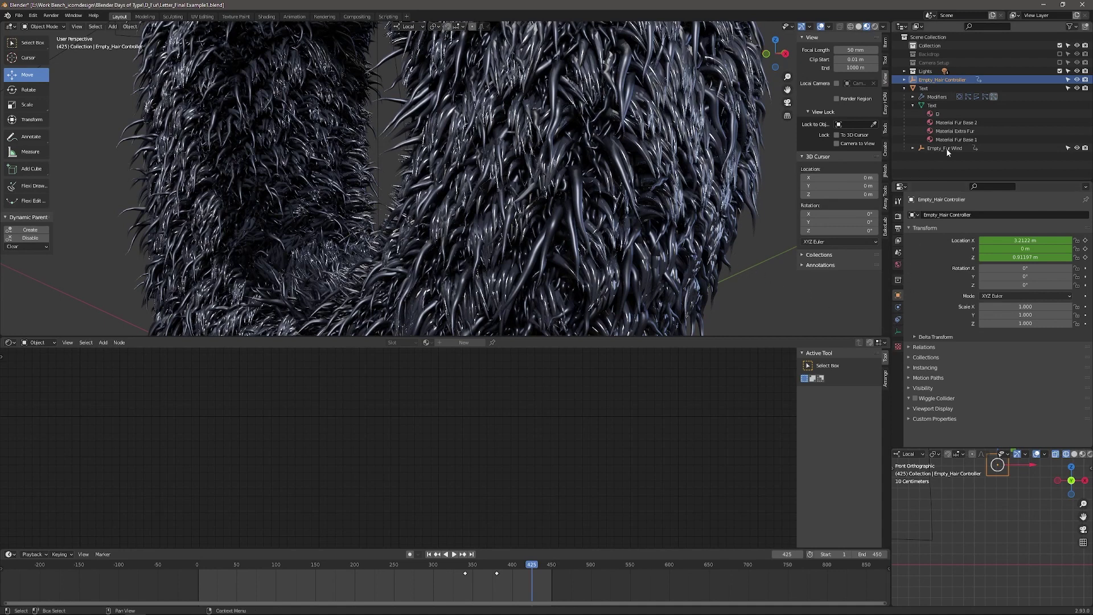
pyautogui.click(950, 131)
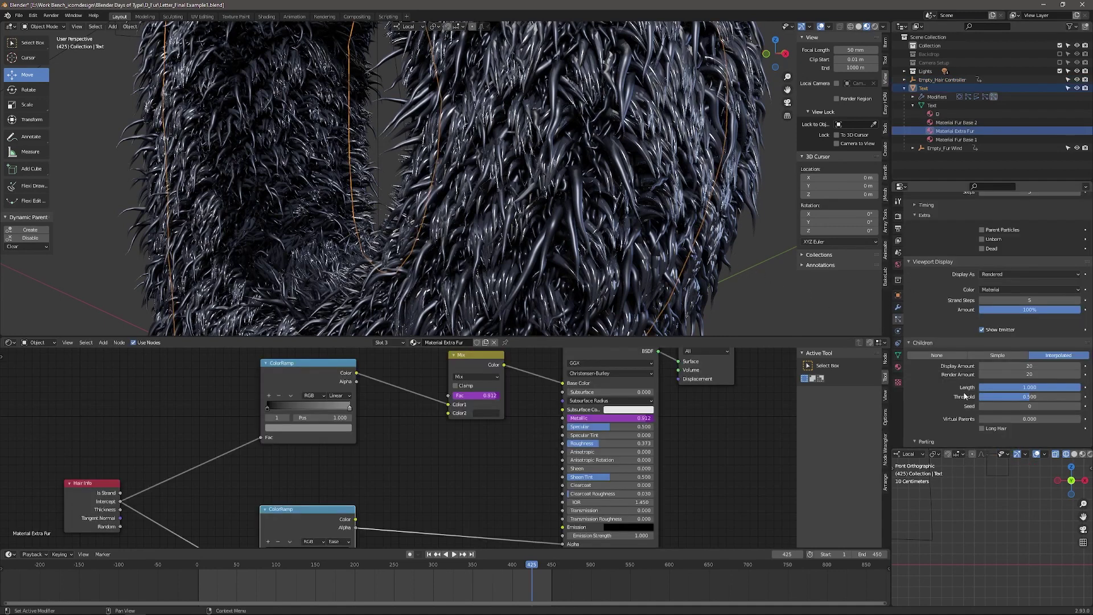
pyautogui.scroll(-5, 937, 381)
pyautogui.scroll(-5, 941, 381)
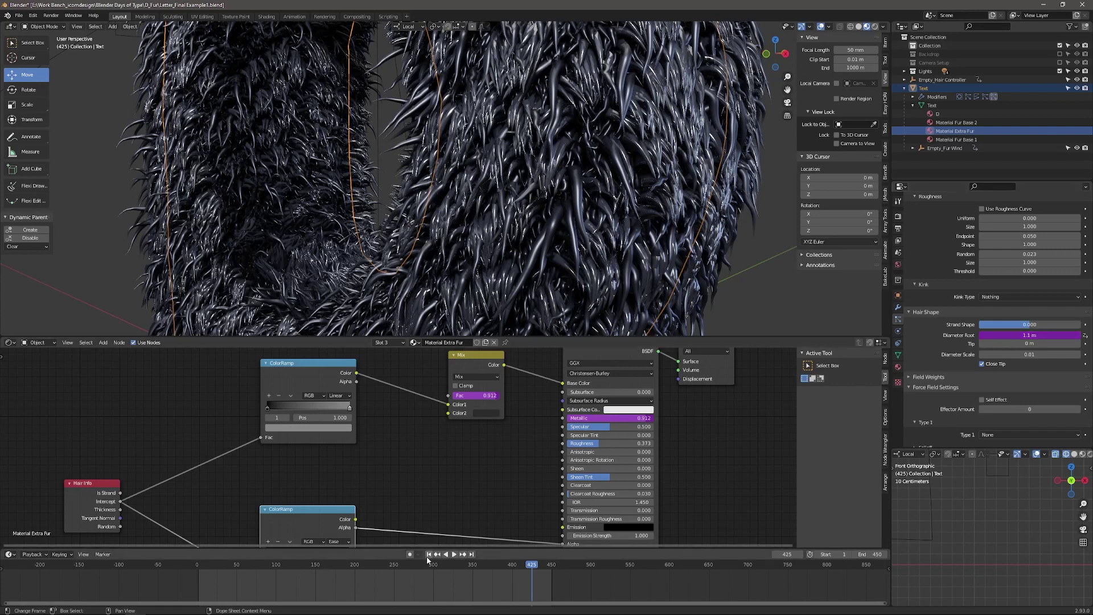
# Step: Compare the light, thin fur at frame 1 with the thick, dark fur at frame 479
pyautogui.hotkey('shift', 'Left')
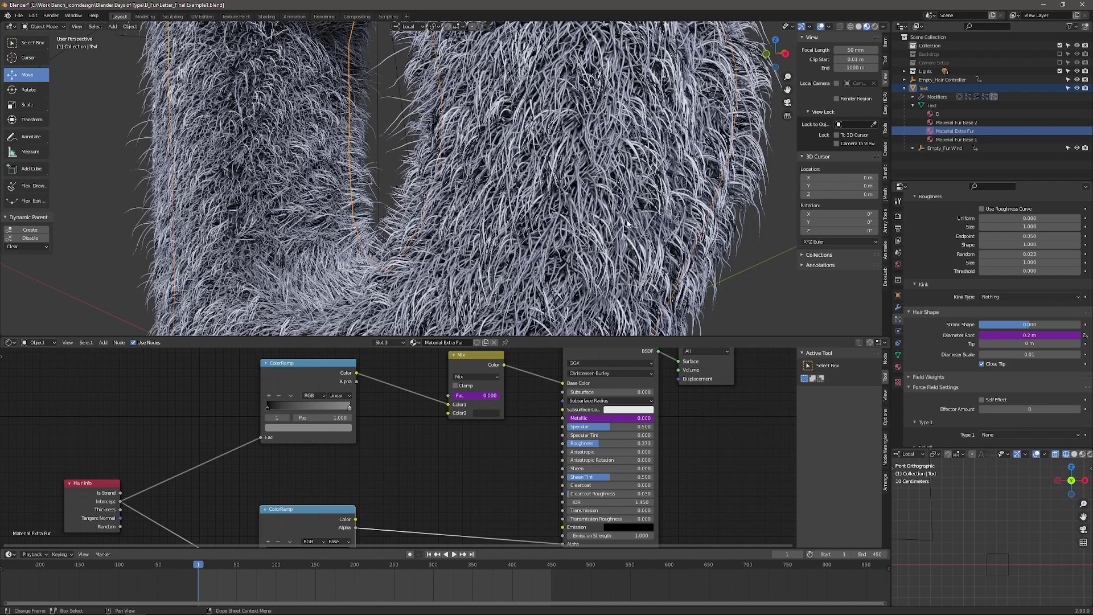
pyautogui.press('Up')
pyautogui.press('Up')
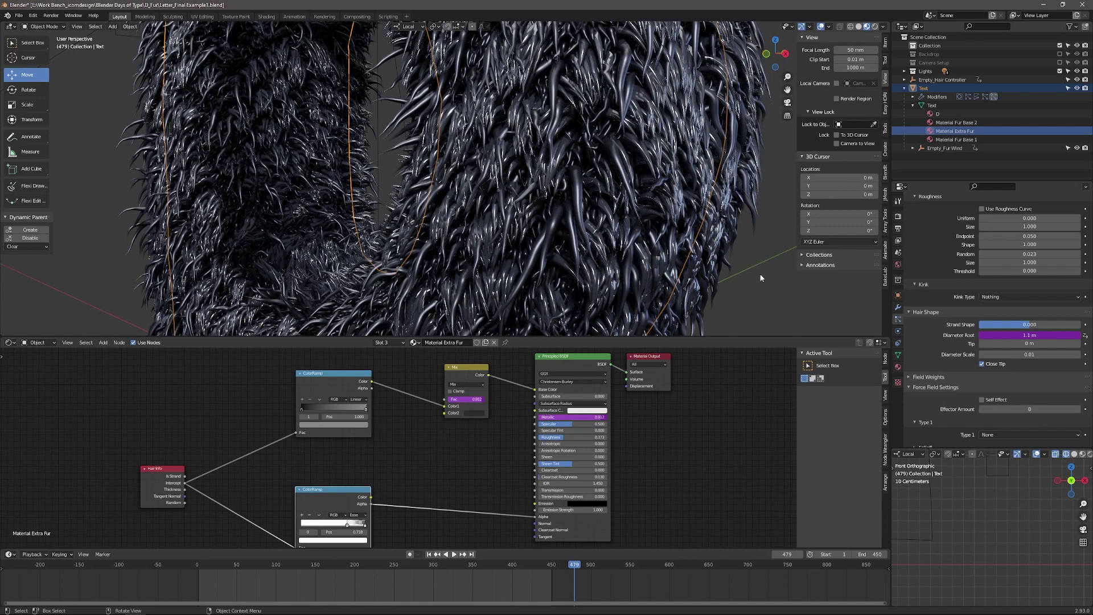
pyautogui.scroll(-4, 657, 250)
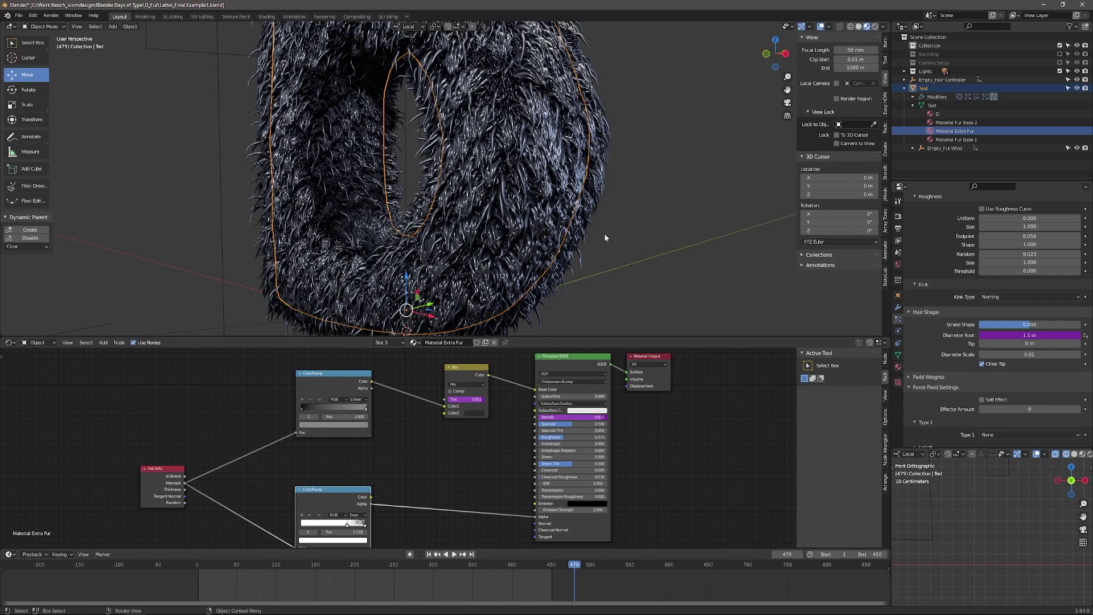
pyautogui.scroll(2, 676, 434)
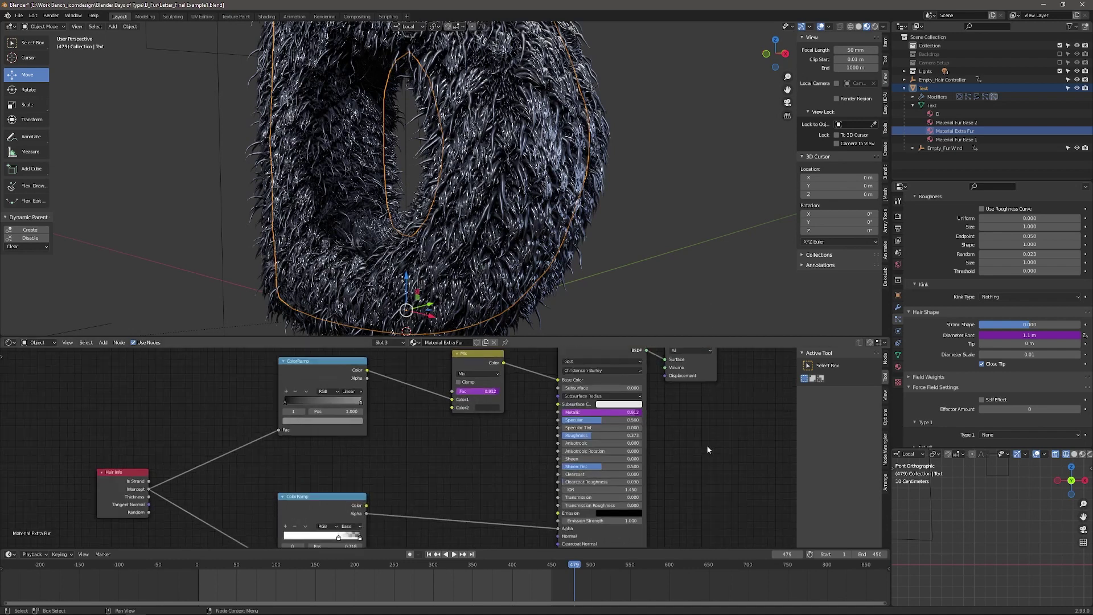
pyautogui.scroll(2, 521, 456)
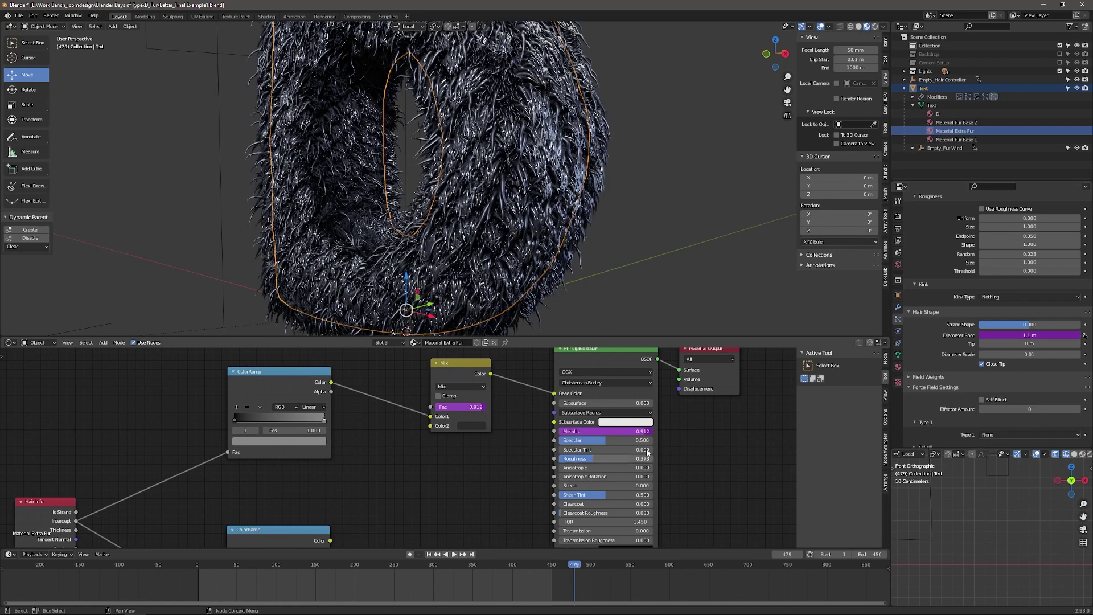
pyautogui.moveTo(494, 452); pyautogui.dragTo(513, 418, button='middle')
pyautogui.scroll(2, 501, 425)
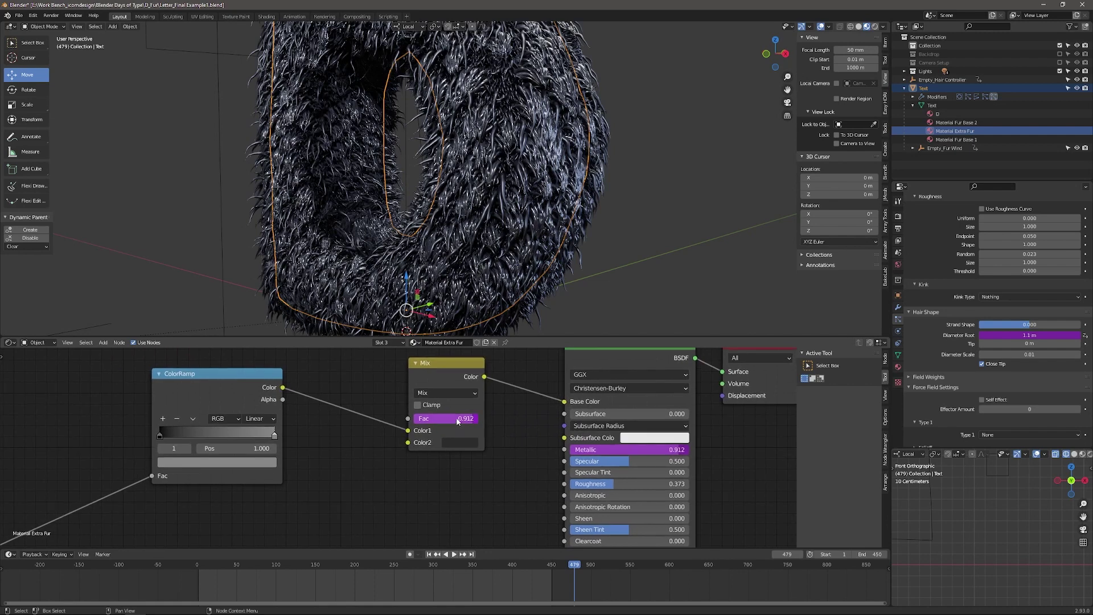
pyautogui.rightClick(598, 452)
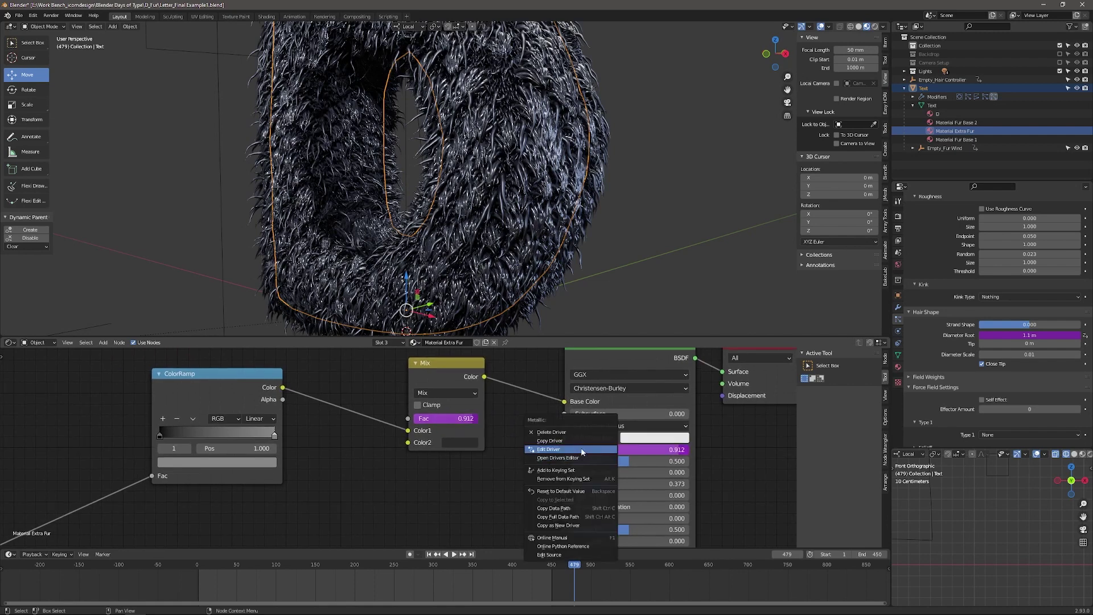
pyautogui.click(581, 449)
pyautogui.moveTo(580, 450); pyautogui.dragTo(676, 131)
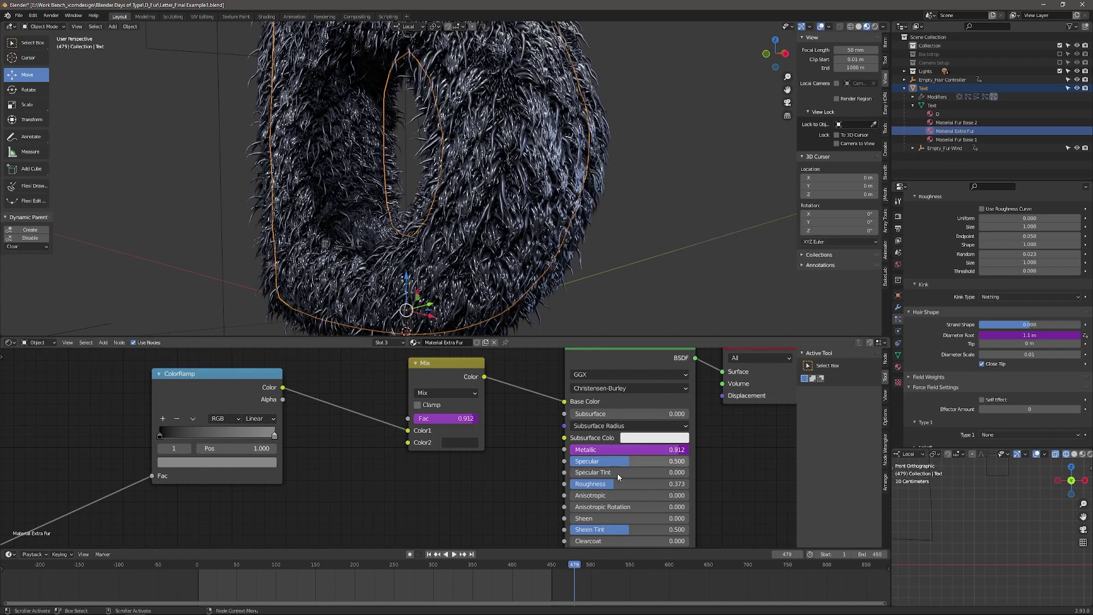
pyautogui.rightClick(625, 450)
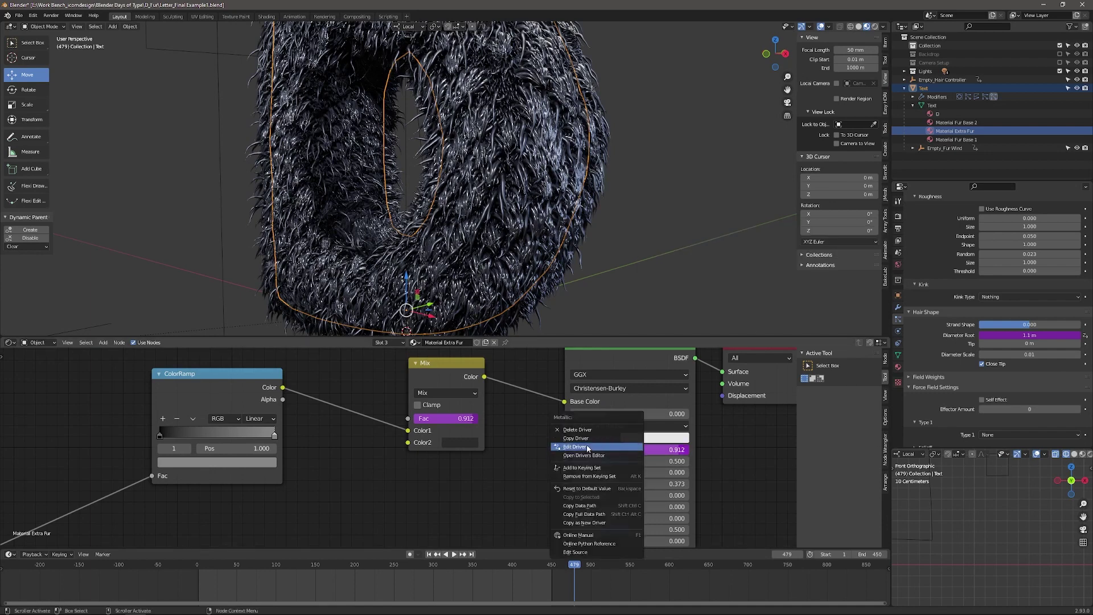
pyautogui.click(618, 447)
pyautogui.moveTo(605, 408); pyautogui.dragTo(708, 117)
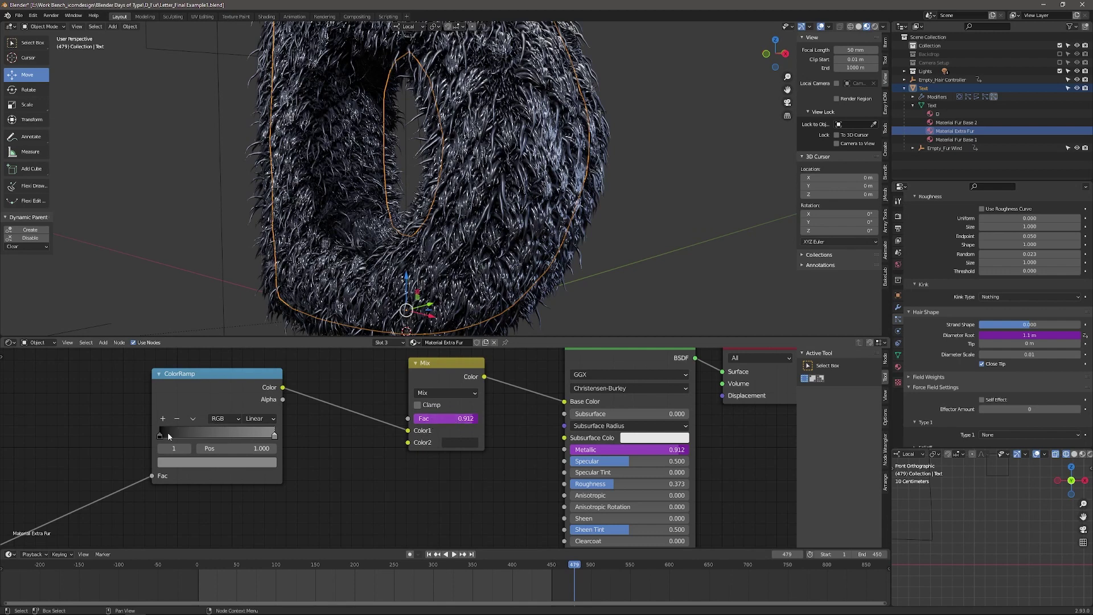
# Step: Go to frame 342, advance to frame 382 with Fac and Metallic at 0.912, and nudge the Mix node left
pyautogui.click(244, 575)
pyautogui.click(466, 575)
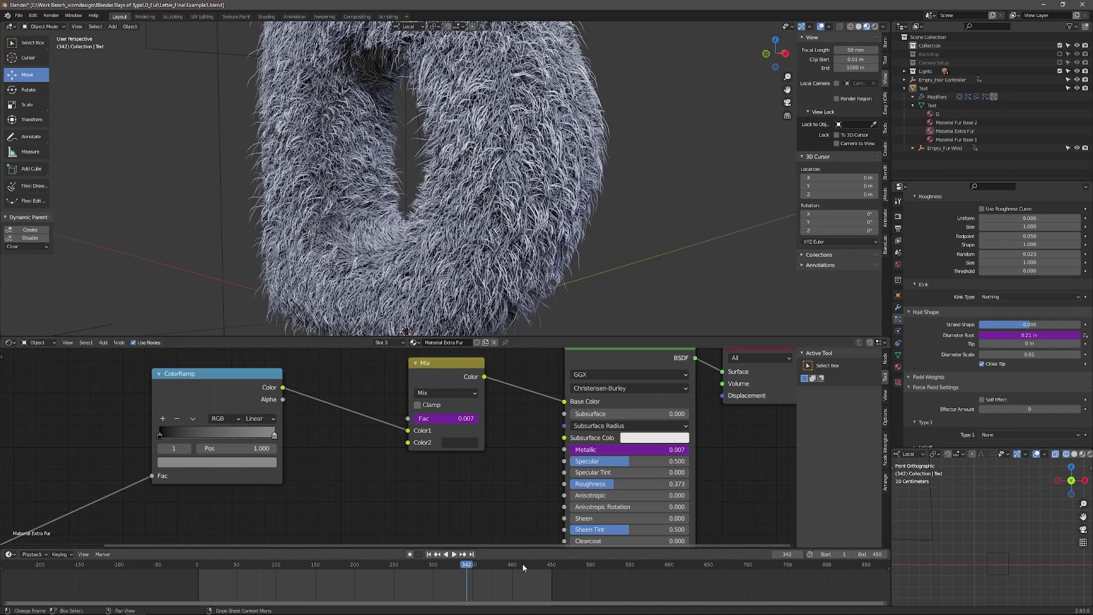
pyautogui.press('Up')
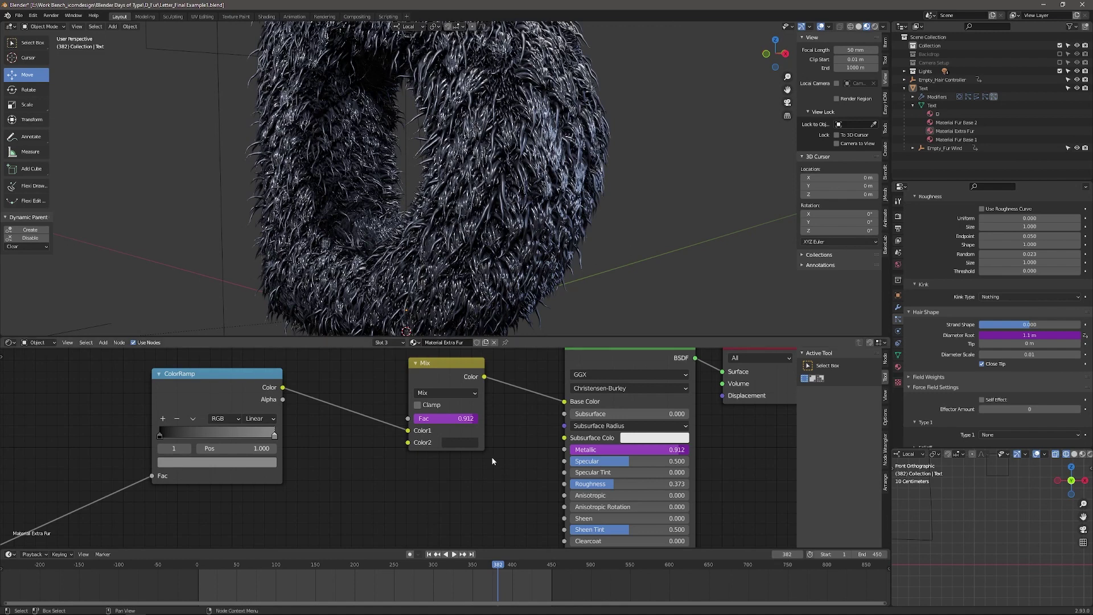
pyautogui.moveTo(456, 367); pyautogui.dragTo(449, 369)
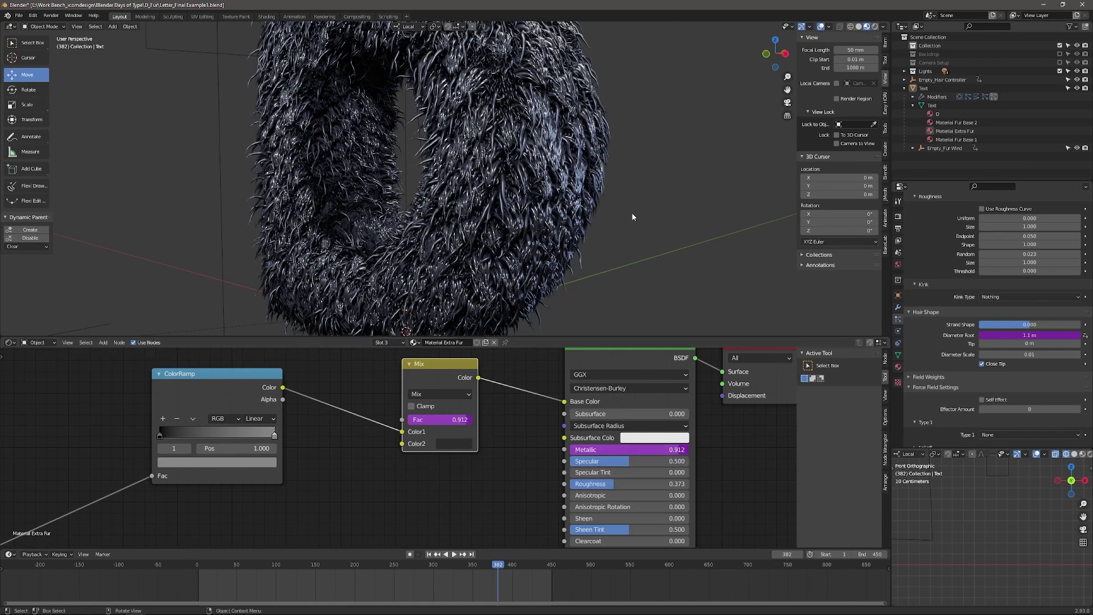
pyautogui.scroll(-2, 647, 462)
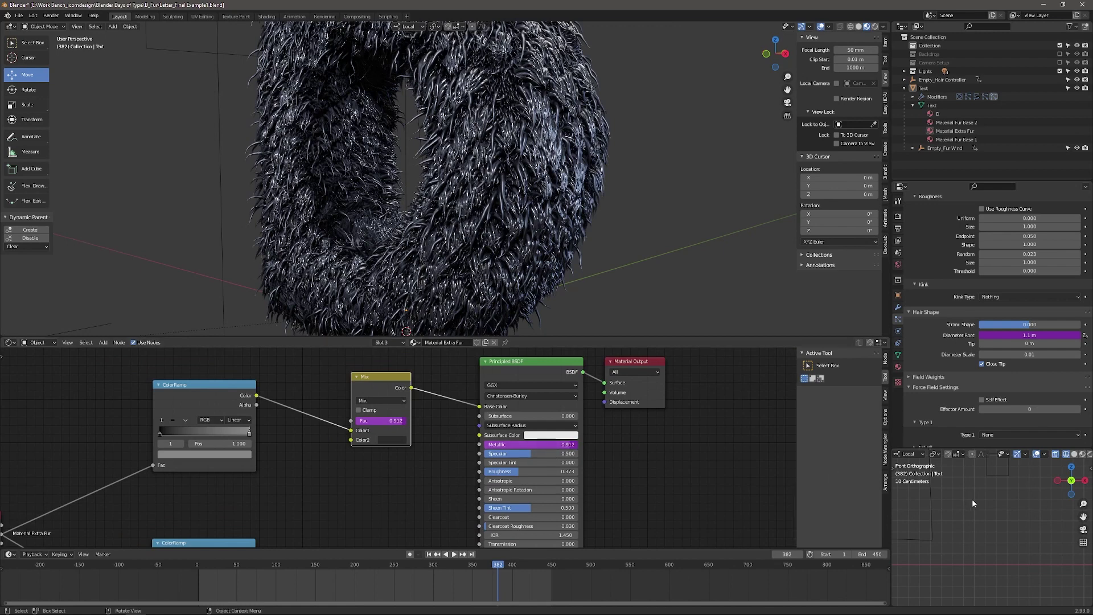
# Step: Select Empty_Hair_Controller, compare it with Empty_Fur_Wind, reselect the controller, and orbit the letter D
pyautogui.click(374, 271)
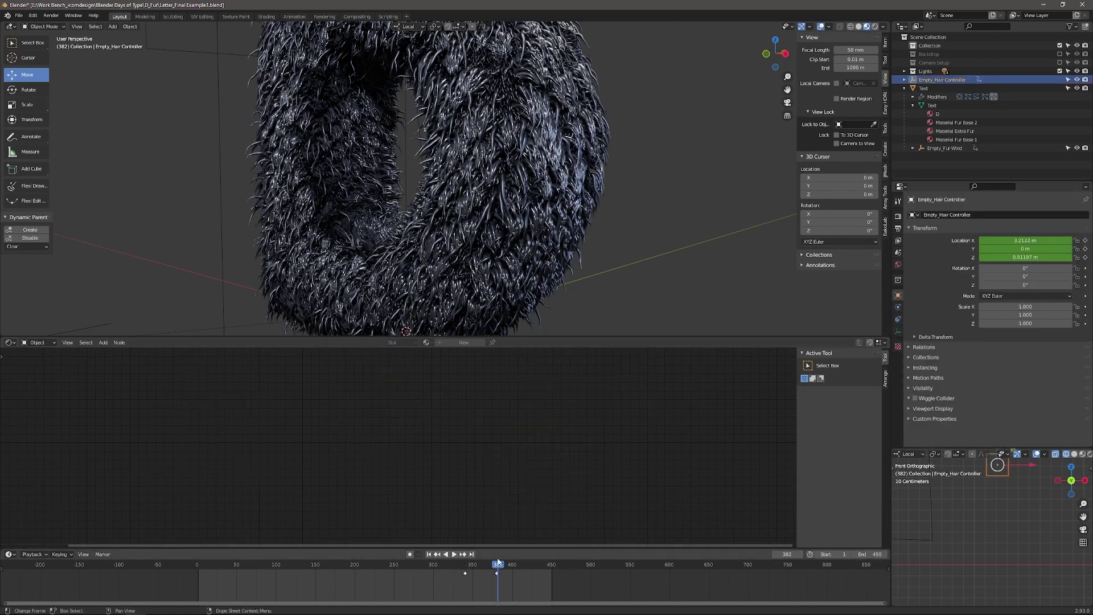
pyautogui.scroll(-5, 190, 276)
pyautogui.click(104, 299)
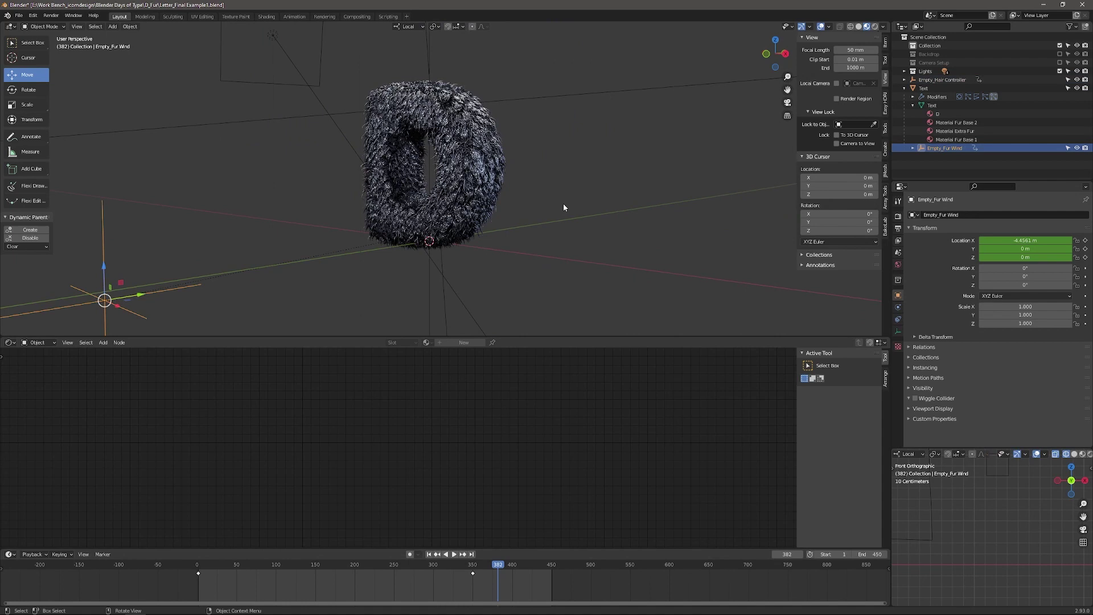
pyautogui.click(988, 473)
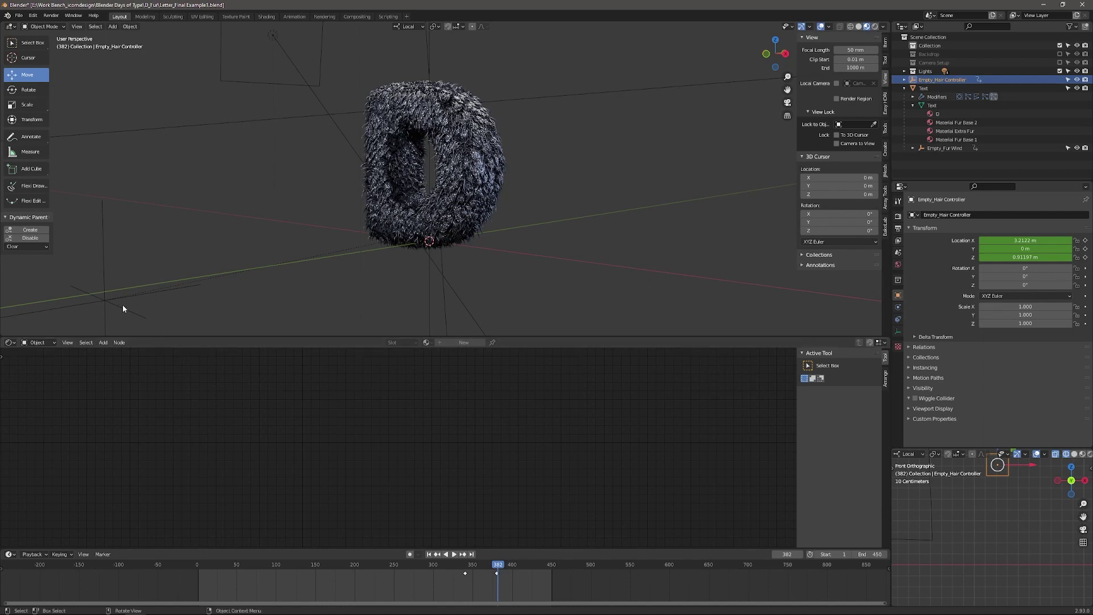
pyautogui.moveTo(521, 234); pyautogui.dragTo(598, 237, button='middle')
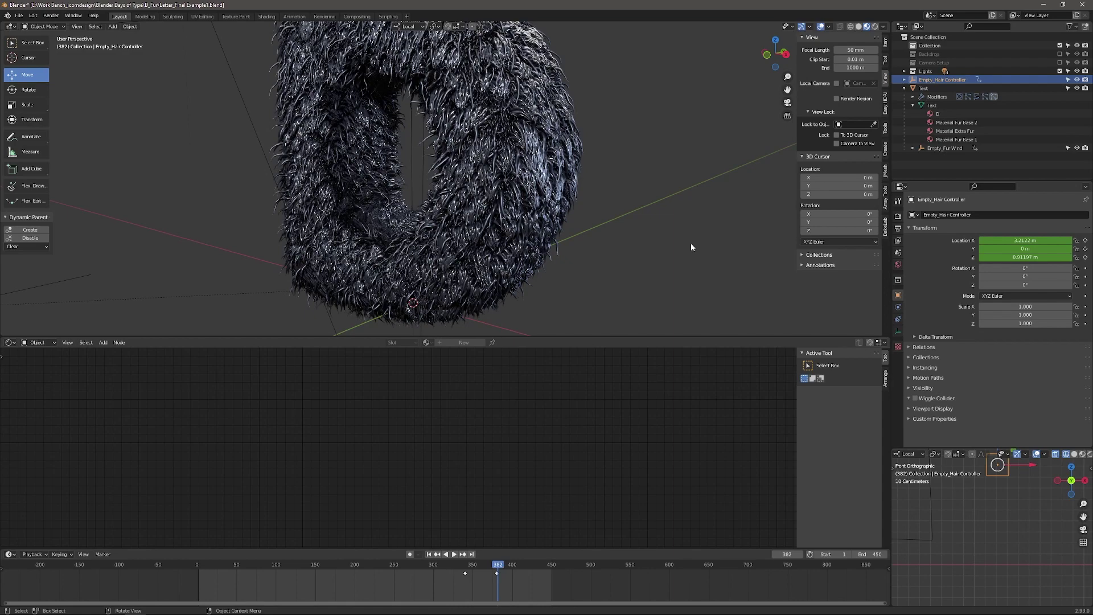
pyautogui.moveTo(678, 215); pyautogui.dragTo(653, 224, button='middle')
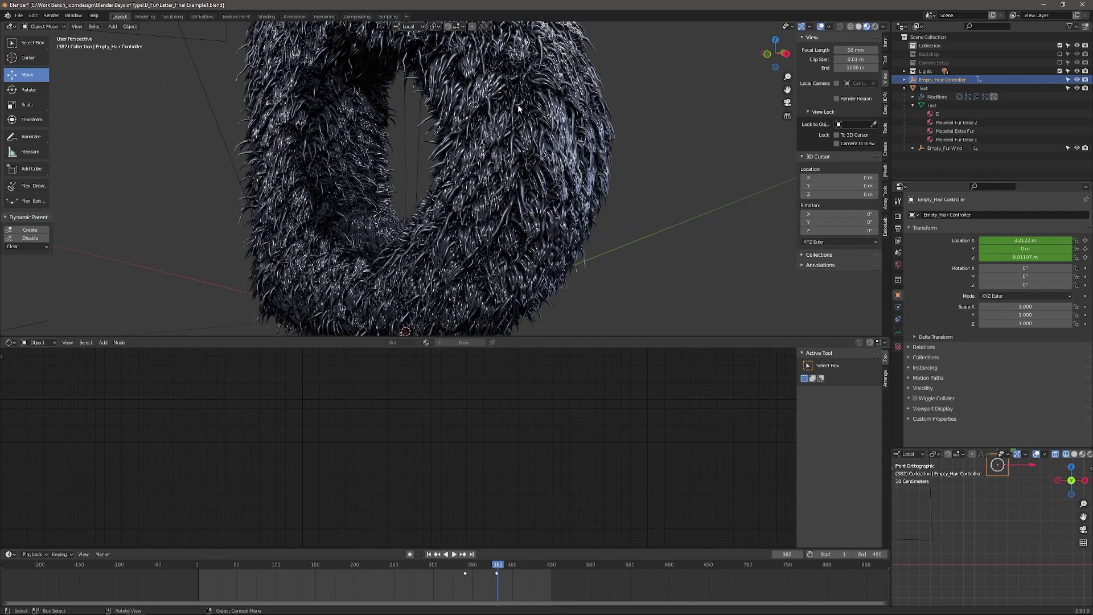
# Step: Orbit around the letter D, then return to frame 1 where the fur is pale and fine
pyautogui.scroll(-3, 671, 166)
pyautogui.moveTo(630, 169)
pyautogui.mouseDown(button='middle')
pyautogui.moveTo(651, 176)
pyautogui.moveTo(627, 171)
pyautogui.moveTo(634, 178)
pyautogui.moveTo(615, 194)
pyautogui.moveTo(621, 165)
pyautogui.moveTo(629, 171)
pyautogui.mouseUp(button='middle')
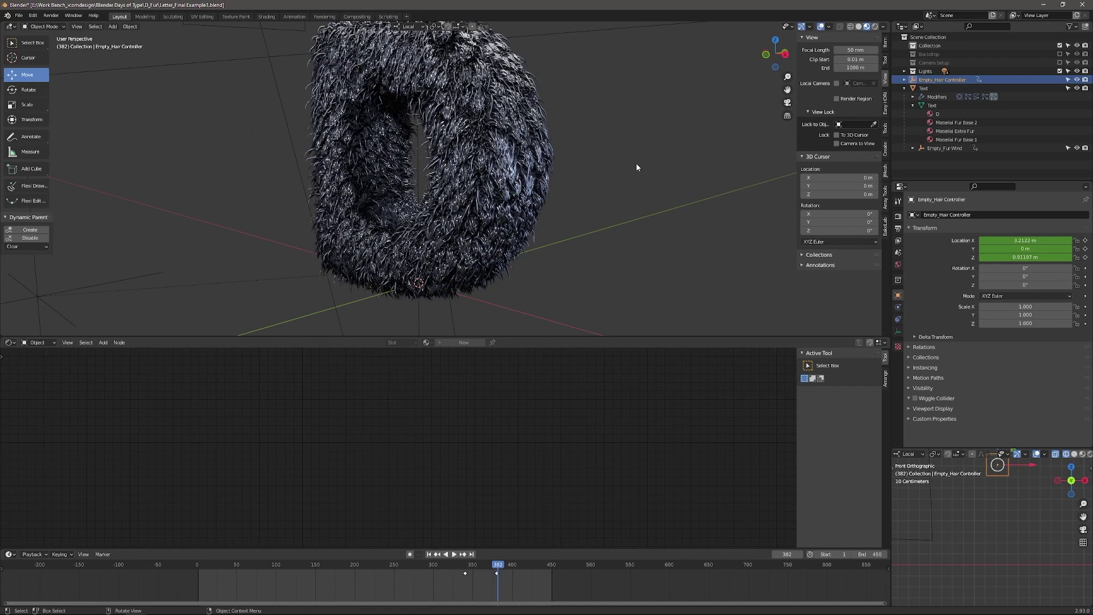
pyautogui.hotkey('shift', 'Left')
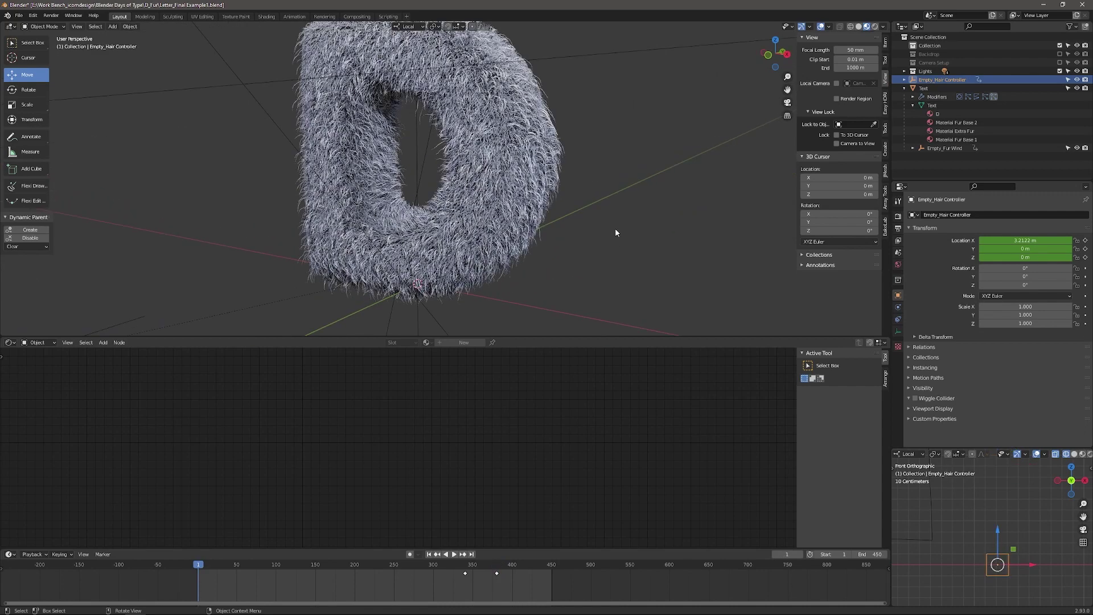